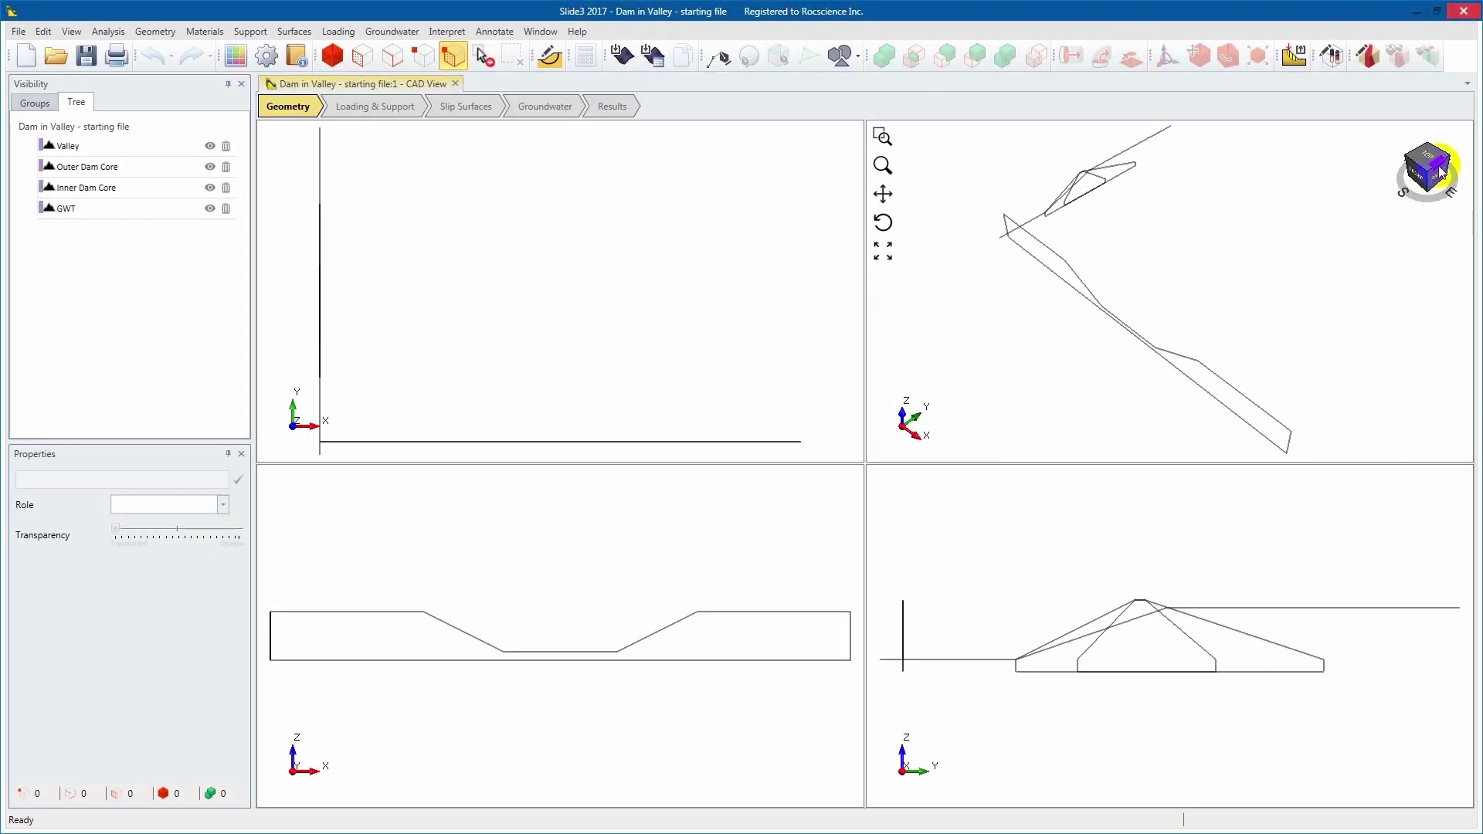
- Extrude the Valley profile along the Y axis to a depth of 225 as a closed volume
{"action": "mouse_move", "coordinate": [1442, 172]}
{"action": "left_mouse_down"}
{"action": "mouse_move", "coordinate": [1401, 151]}
{"action": "mouse_move", "coordinate": [1427, 162]}
{"action": "left_mouse_up"}
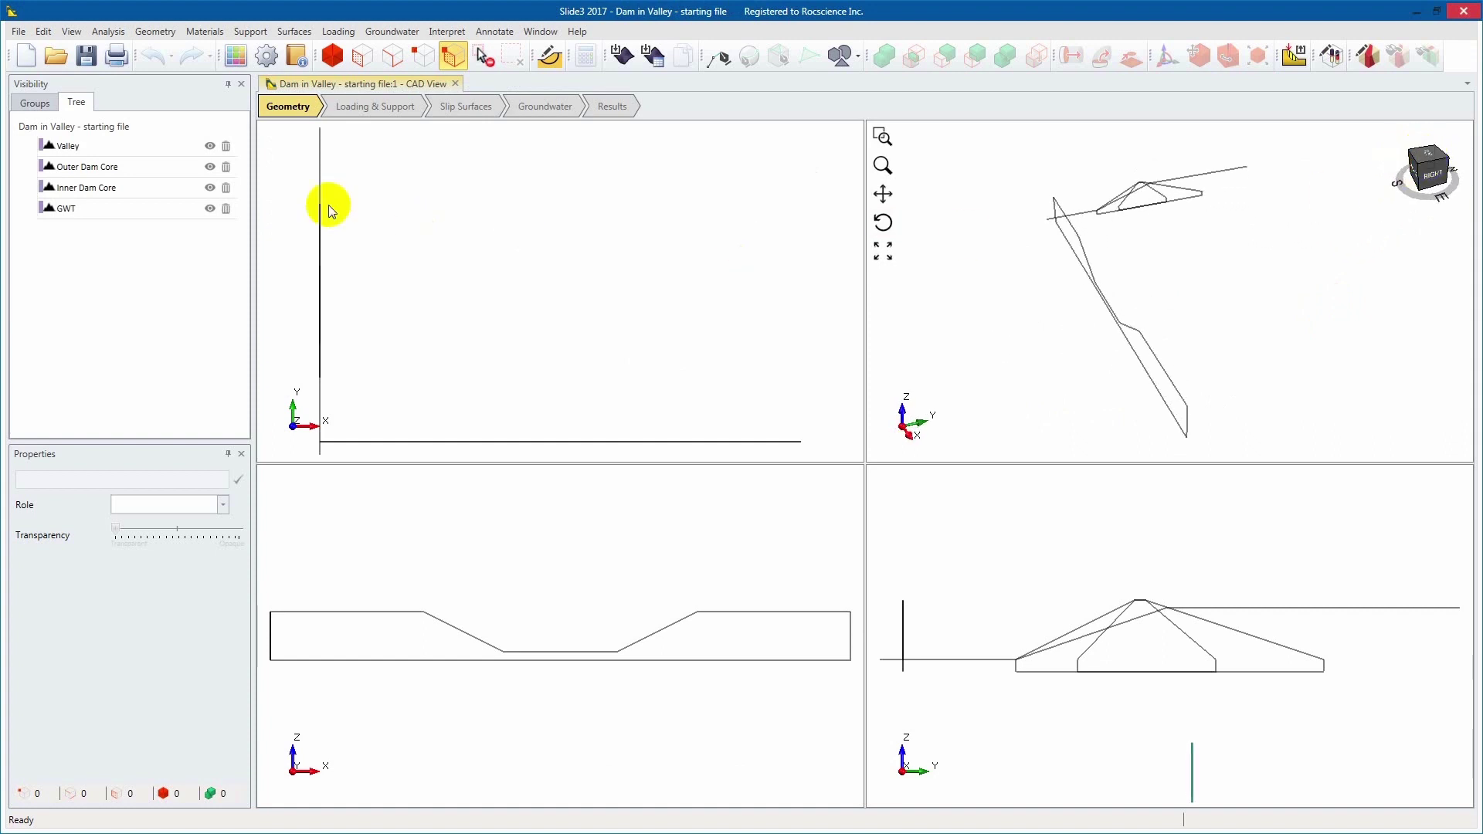
{"action": "left_click", "coordinate": [137, 150]}
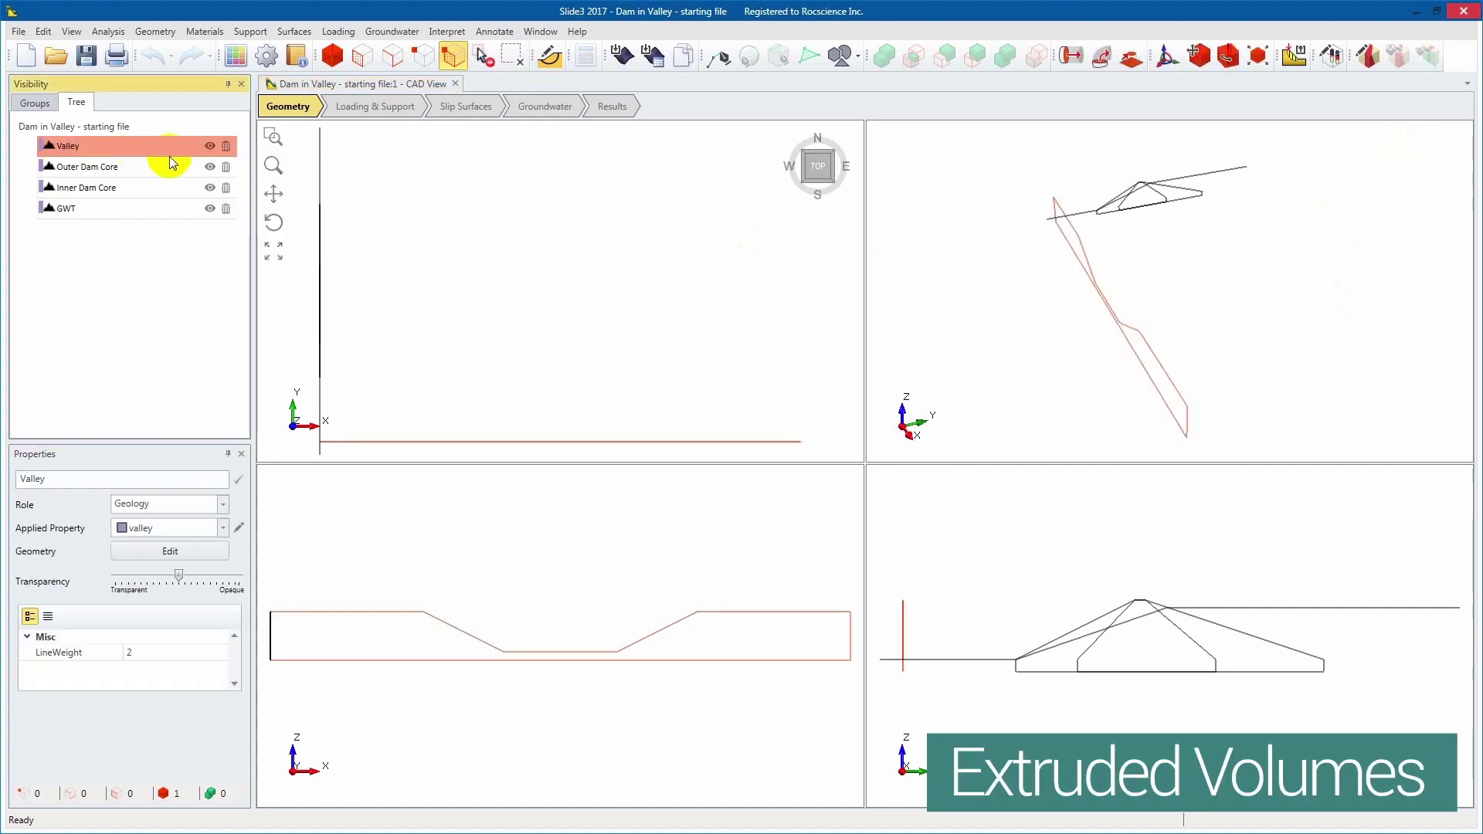
{"action": "left_click", "coordinate": [1079, 67]}
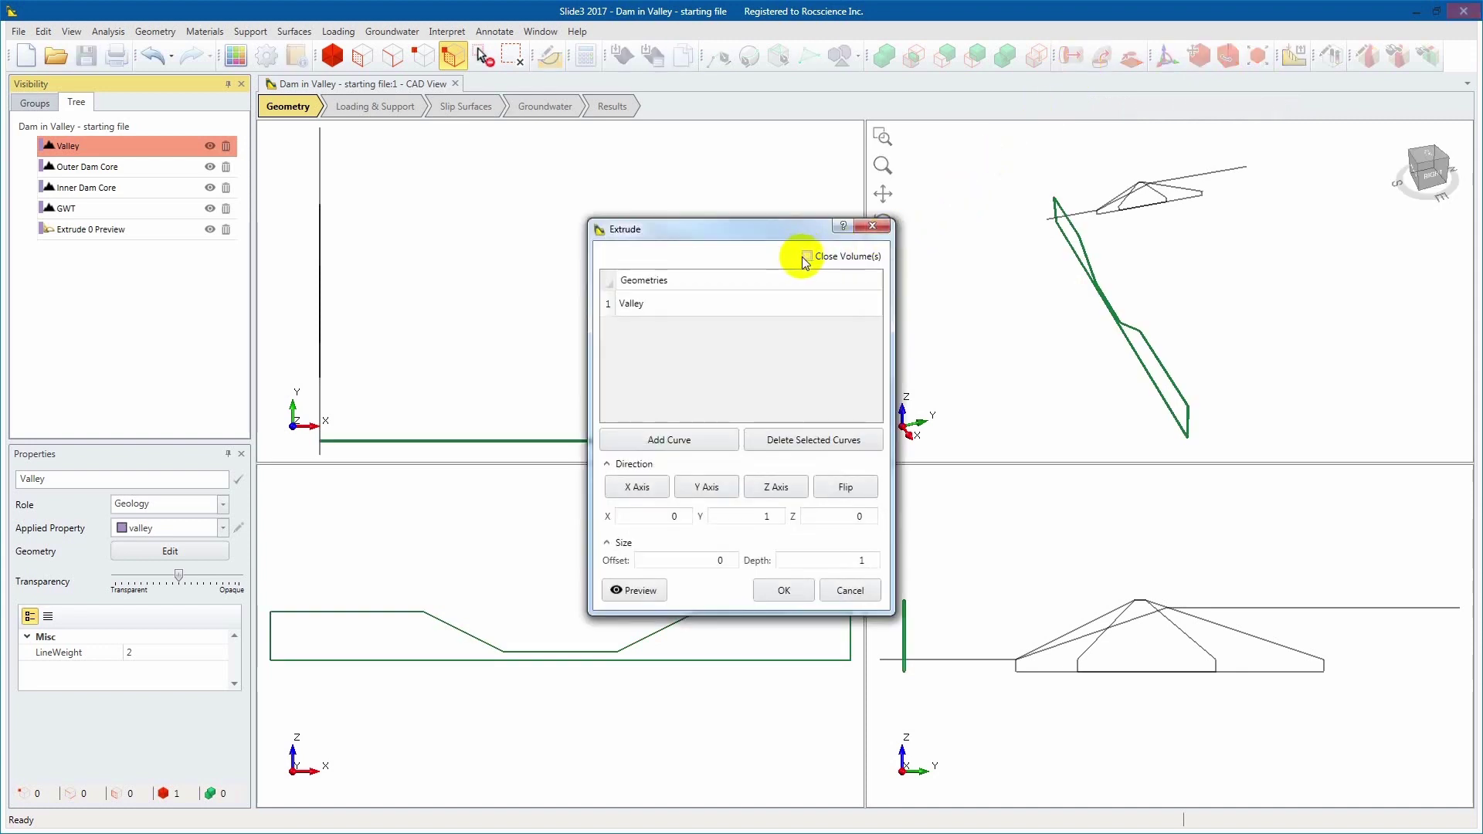
{"action": "double_click", "coordinate": [802, 557]}
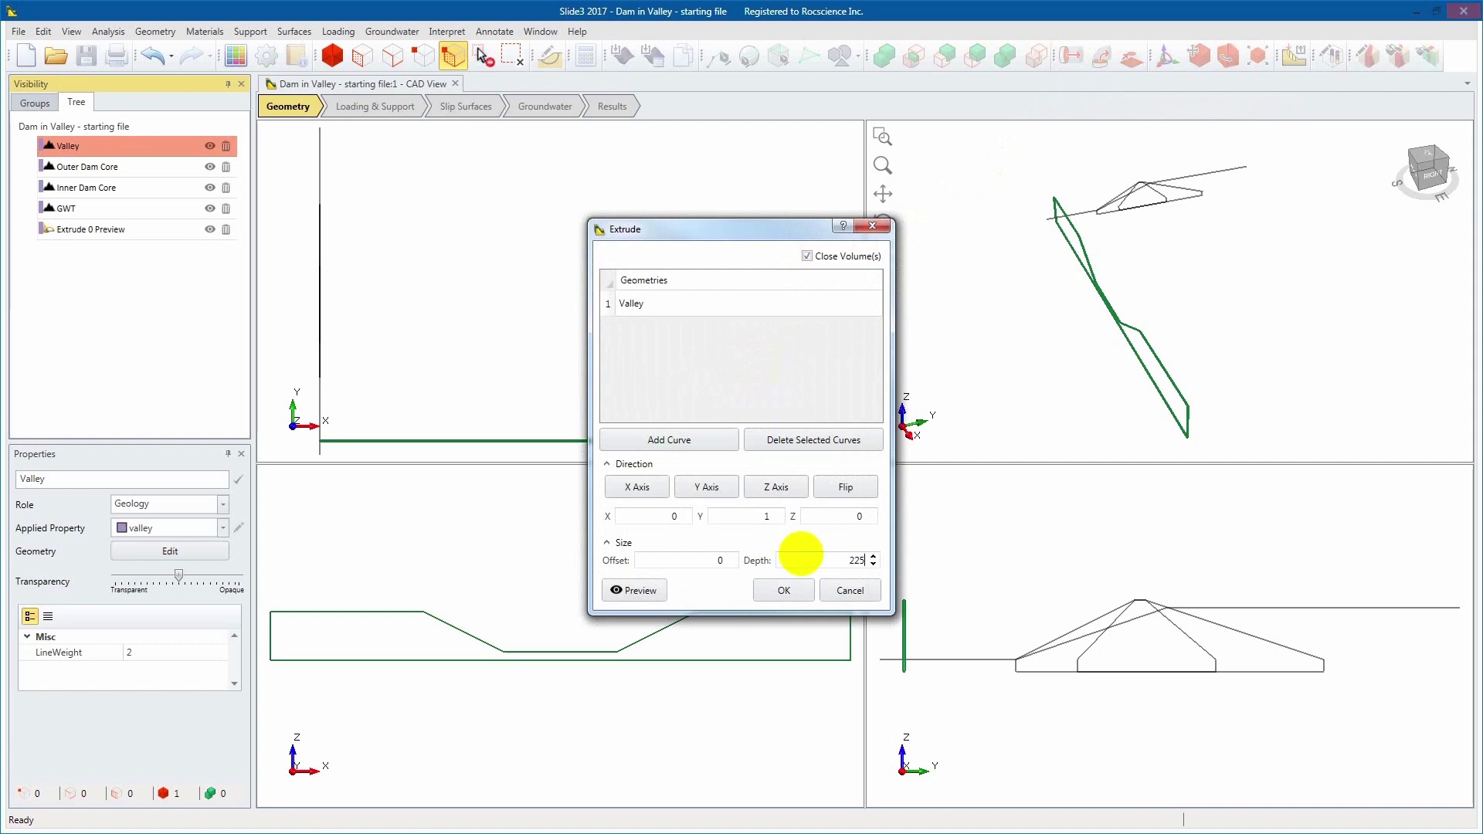
{"action": "left_click", "coordinate": [653, 590]}
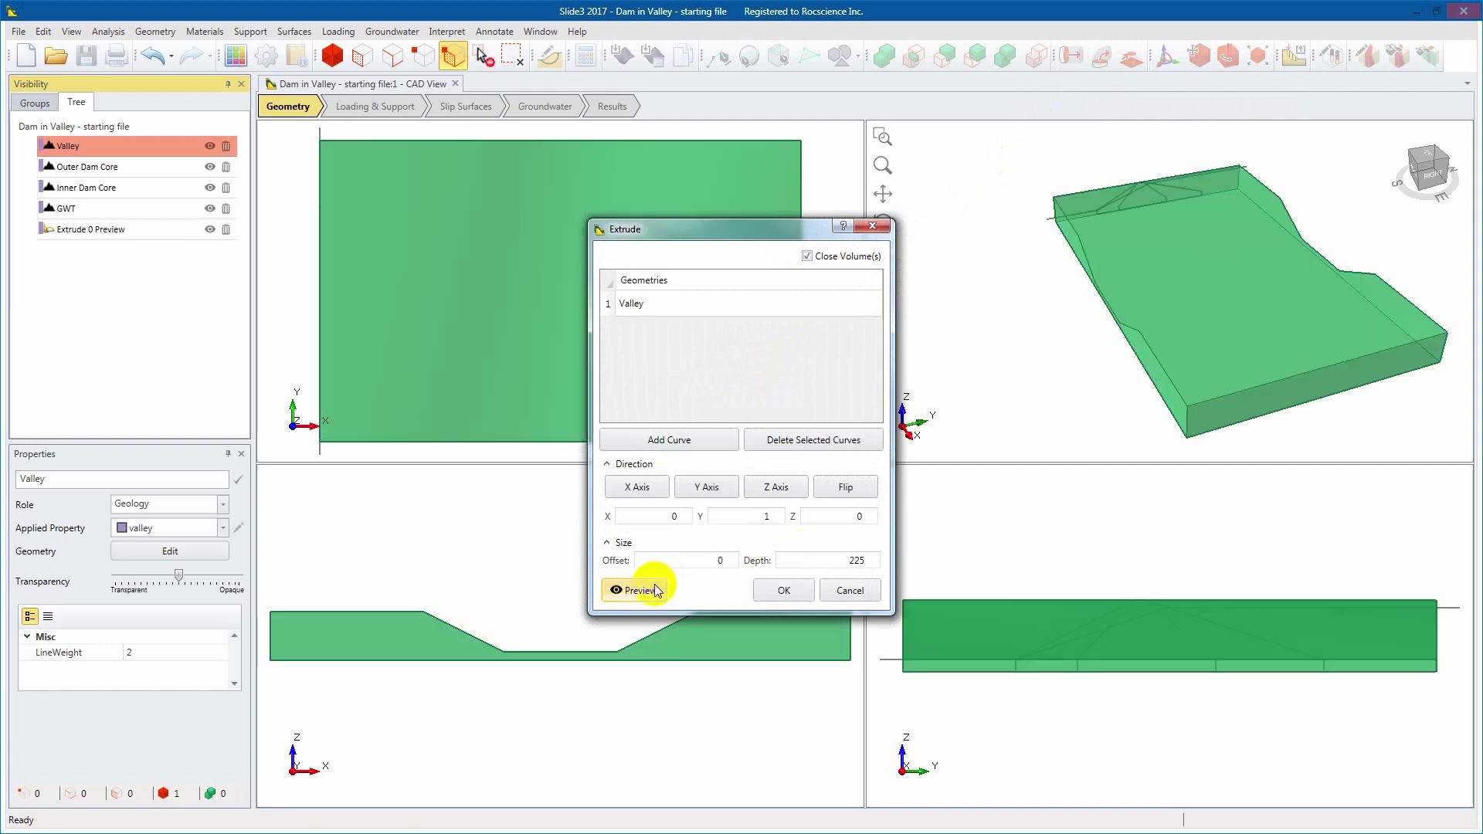
{"action": "left_click", "coordinate": [764, 590]}
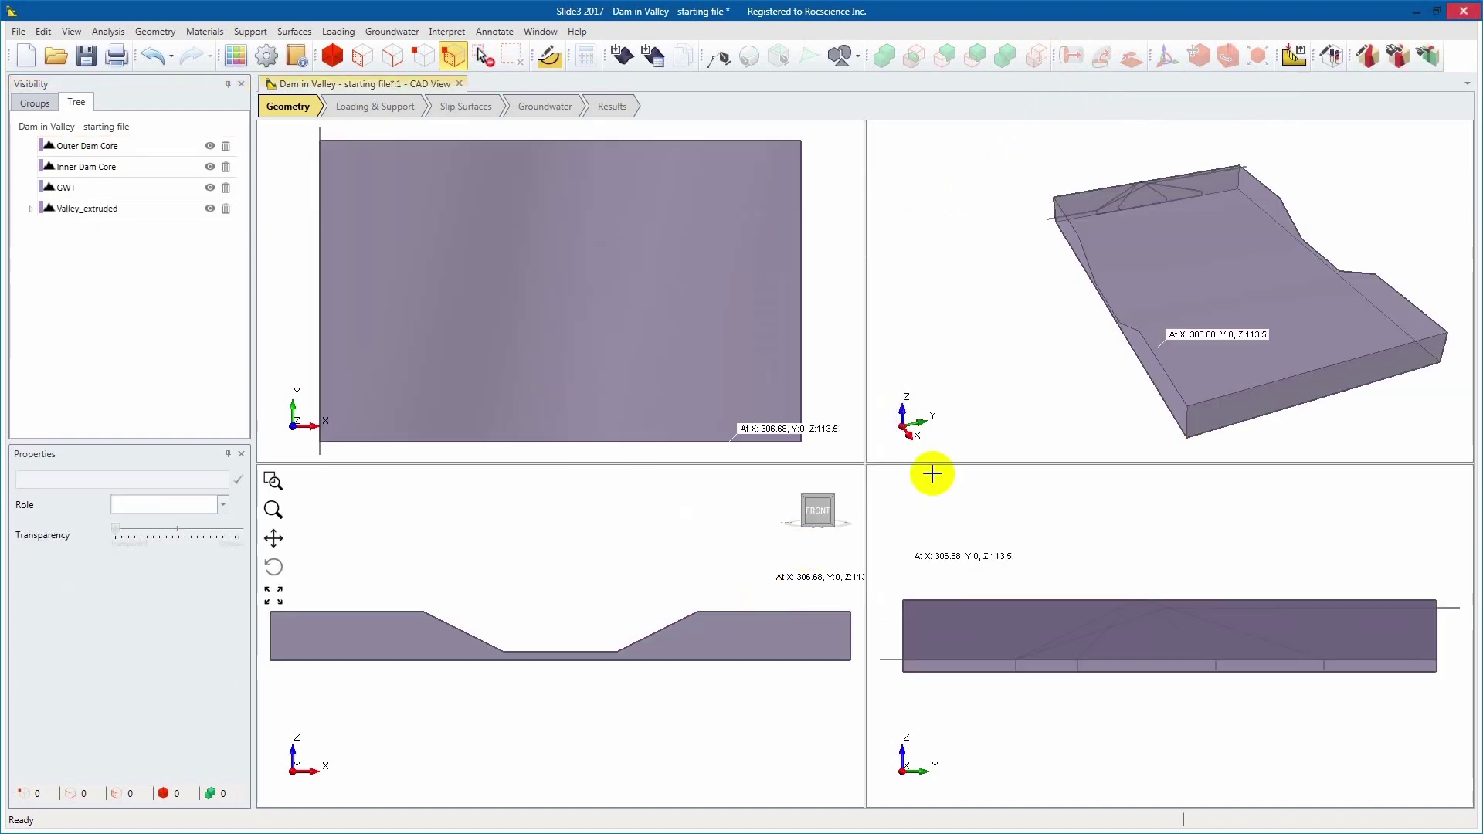
- Extrude the Outer Dam Core and Inner Dam Core profiles together along the X axis as closed volumes
{"action": "left_click_drag", "start_coordinate": [1436, 162], "coordinate": [1426, 162]}
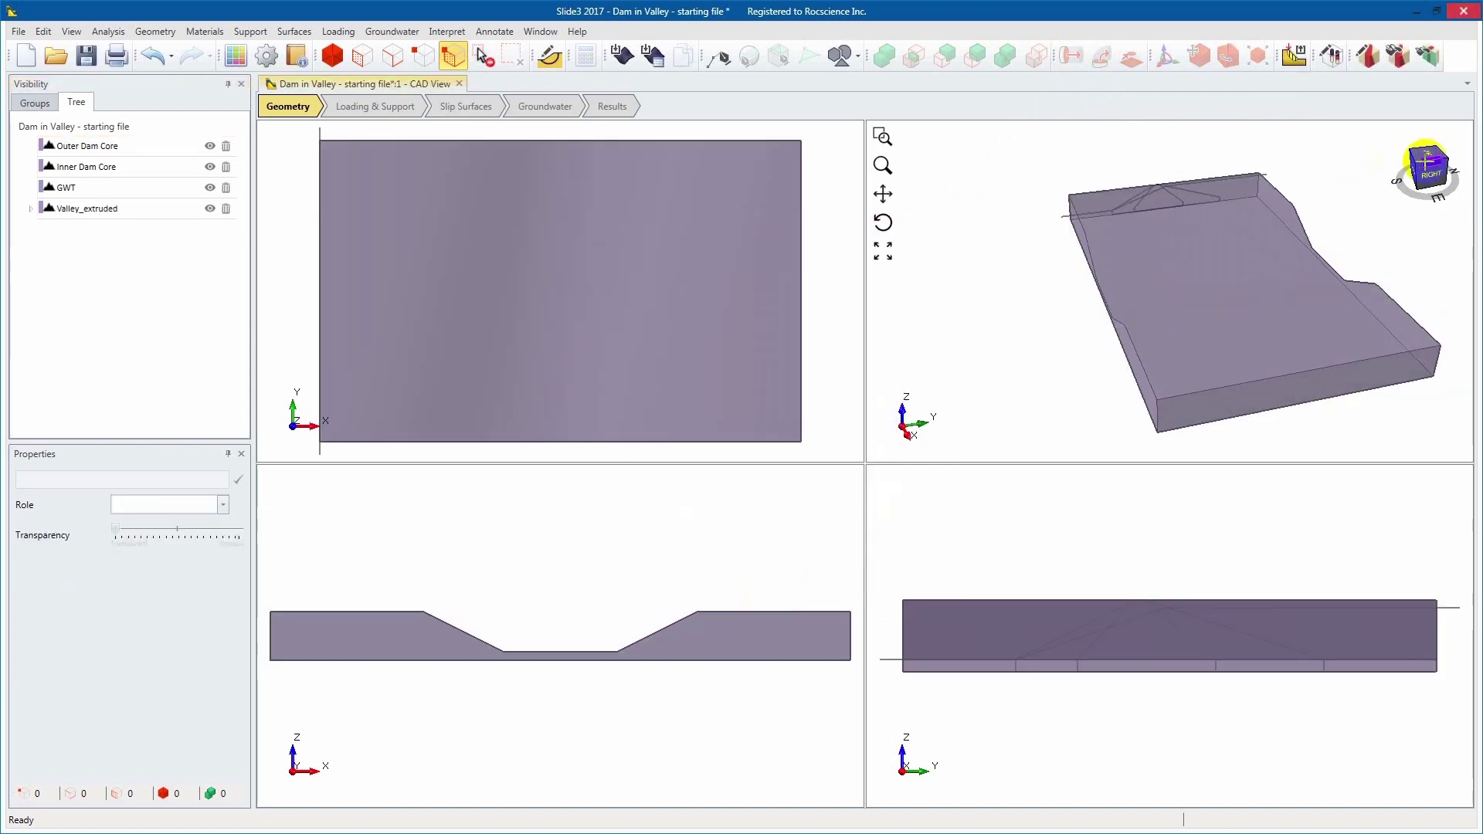
{"action": "left_click", "coordinate": [133, 145]}
{"action": "left_click", "coordinate": [135, 167], "text": "ctrl"}
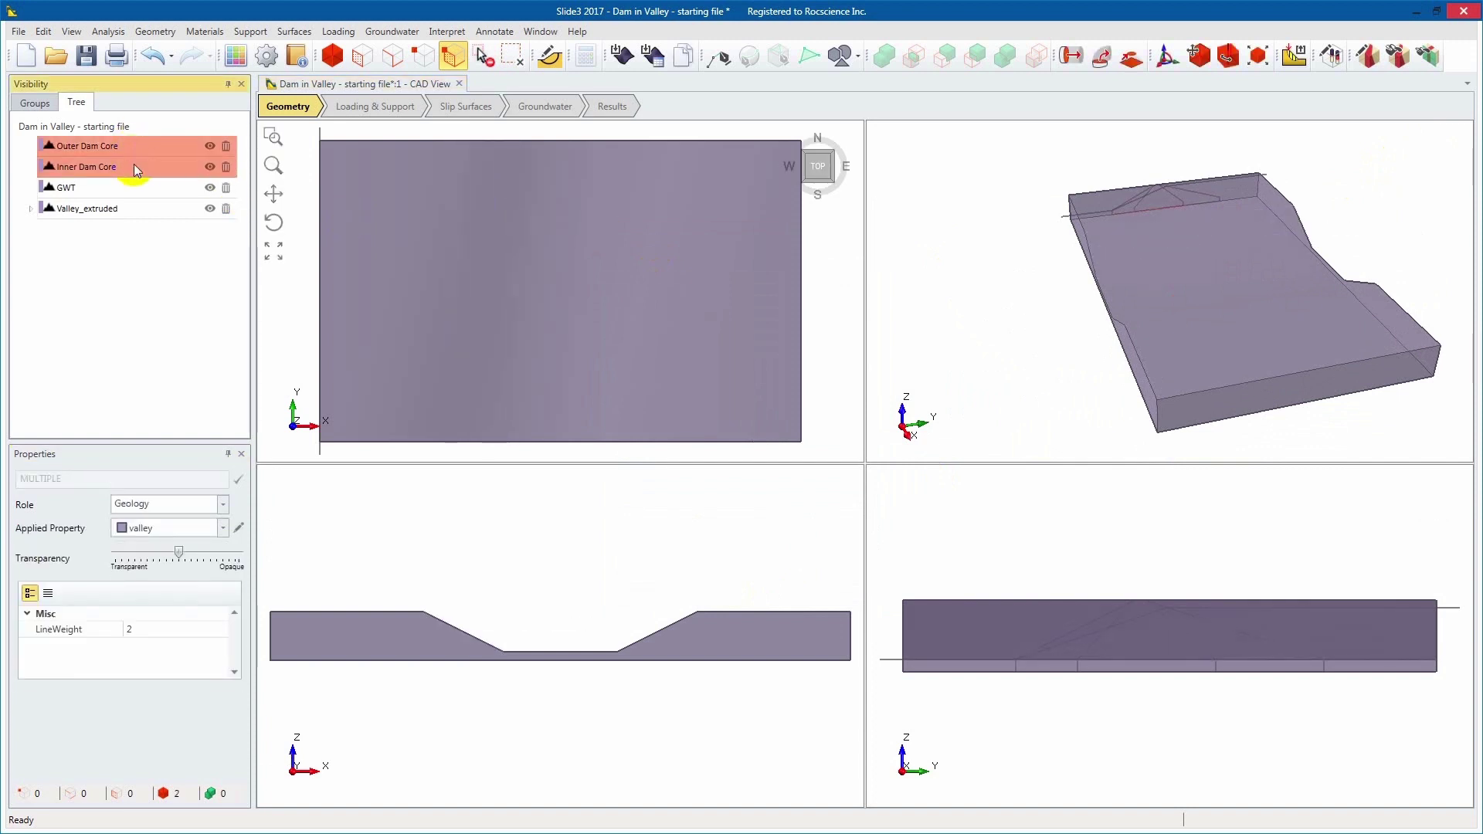
{"action": "left_click", "coordinate": [1073, 58]}
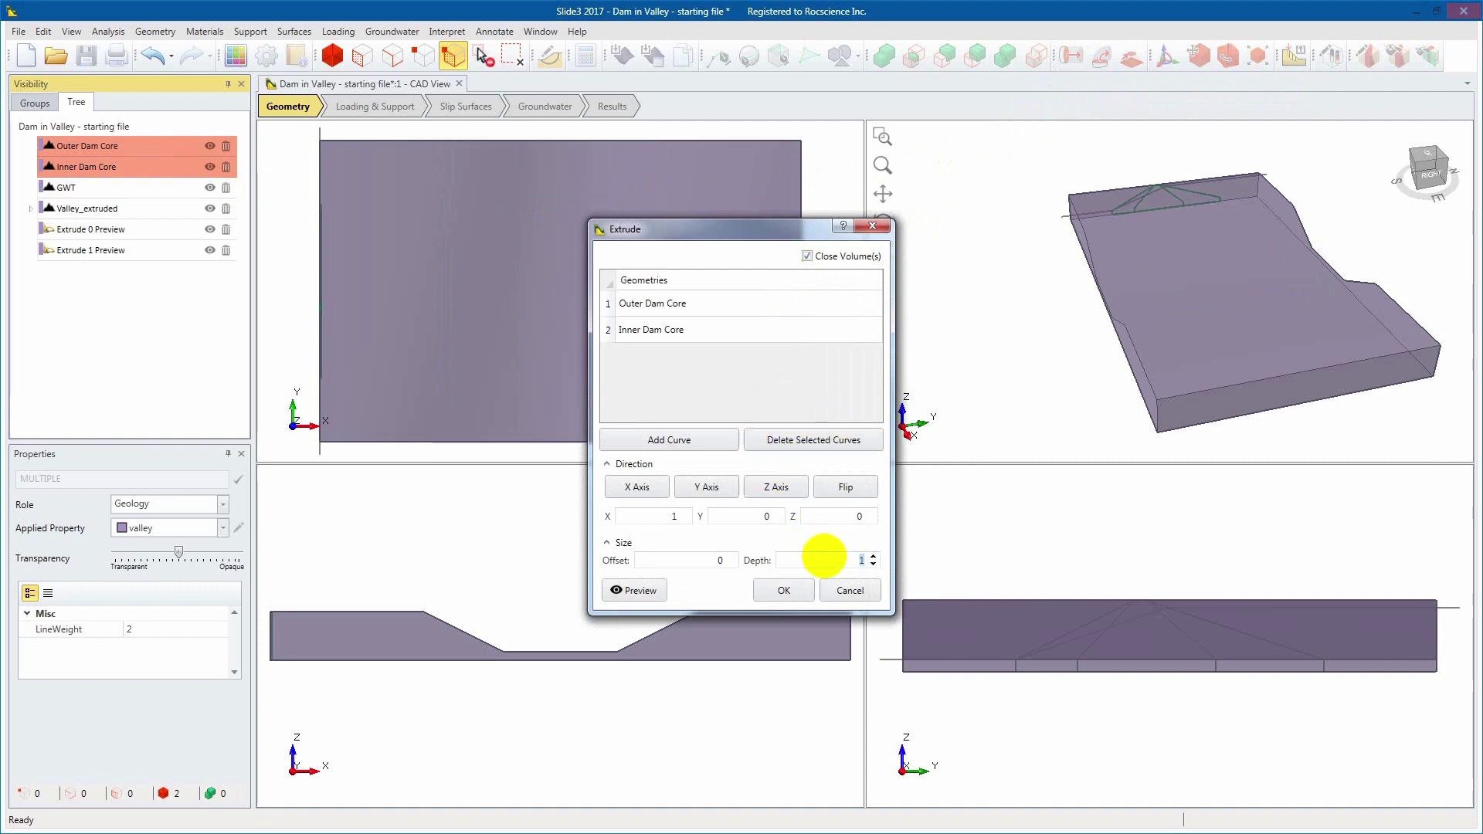
{"action": "left_click", "coordinate": [801, 591]}
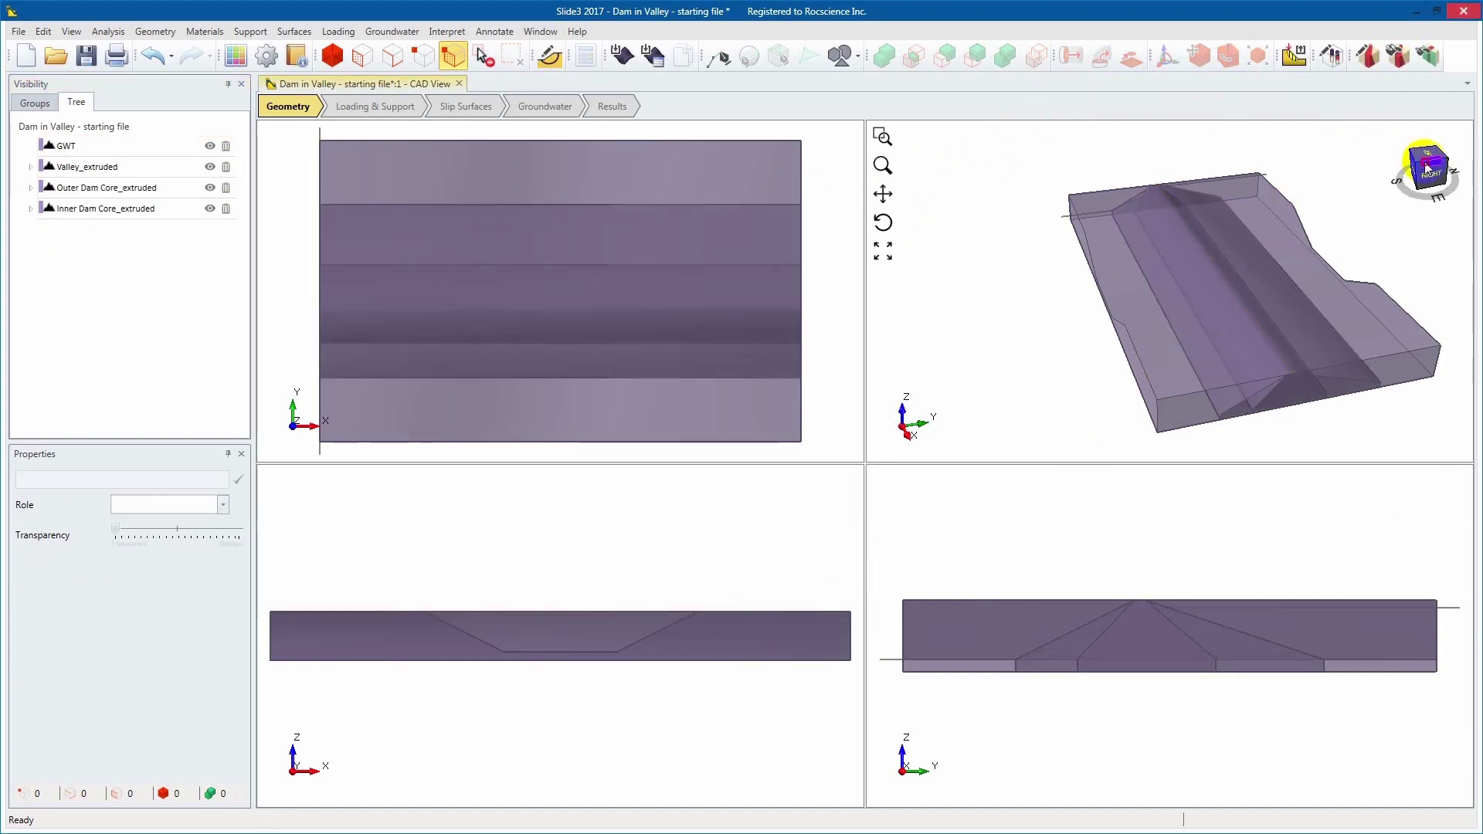
- Extrude the GWT line along the X axis as an open surface with an offset of -20
{"action": "left_click_drag", "start_coordinate": [1427, 169], "coordinate": [1425, 139]}
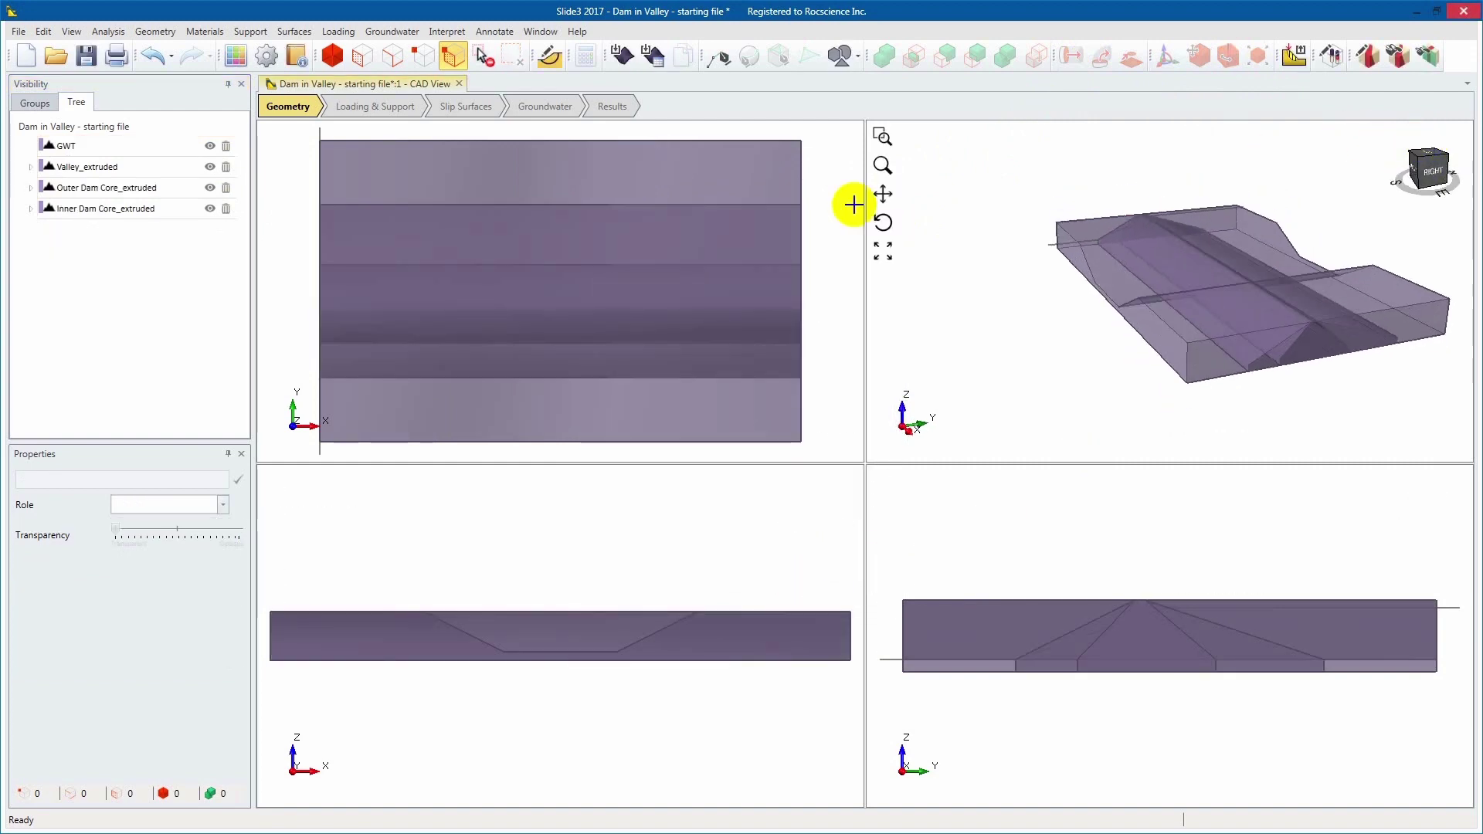
{"action": "left_click", "coordinate": [175, 146]}
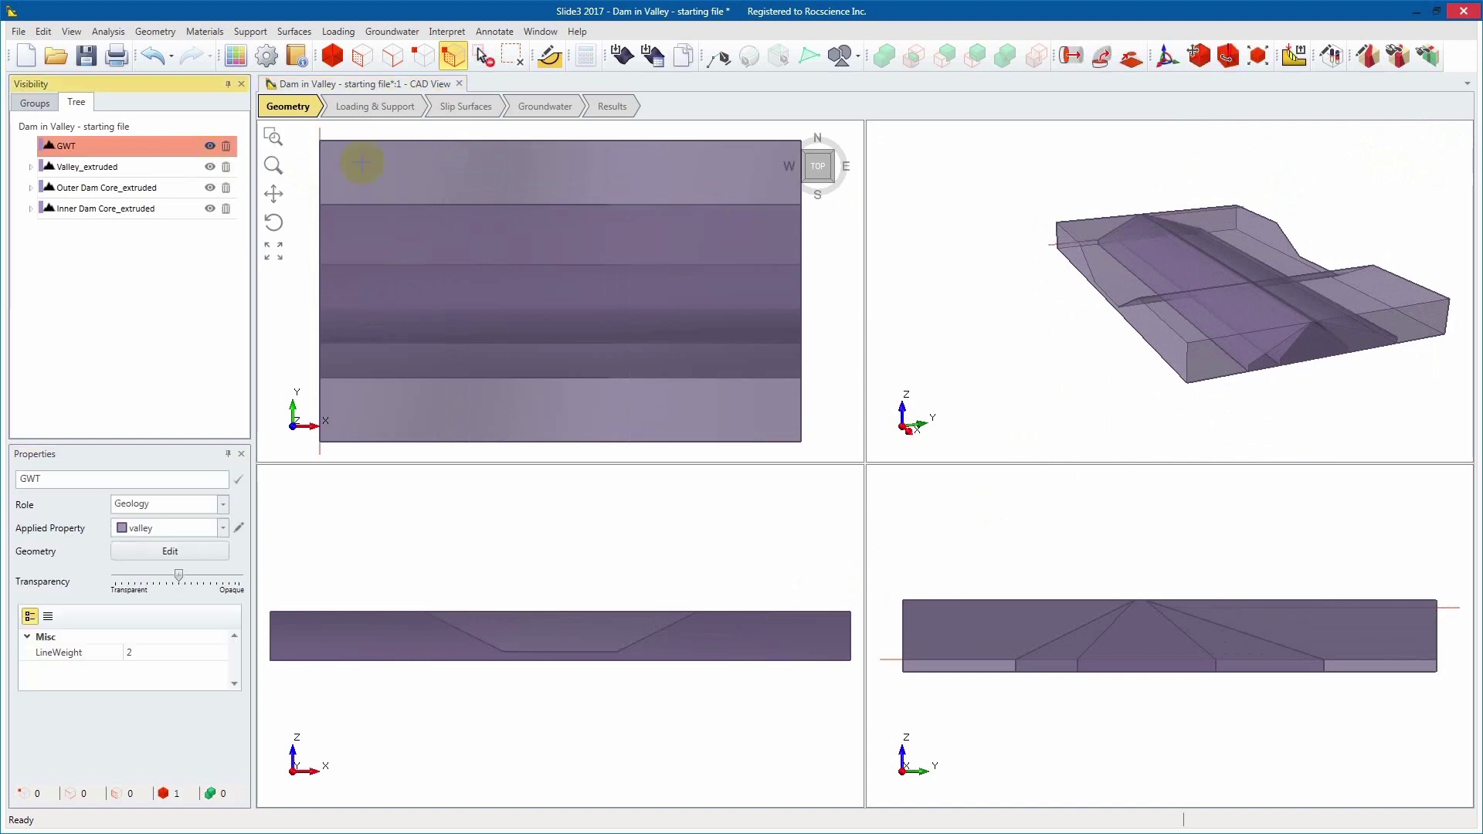
{"action": "left_click", "coordinate": [1070, 62]}
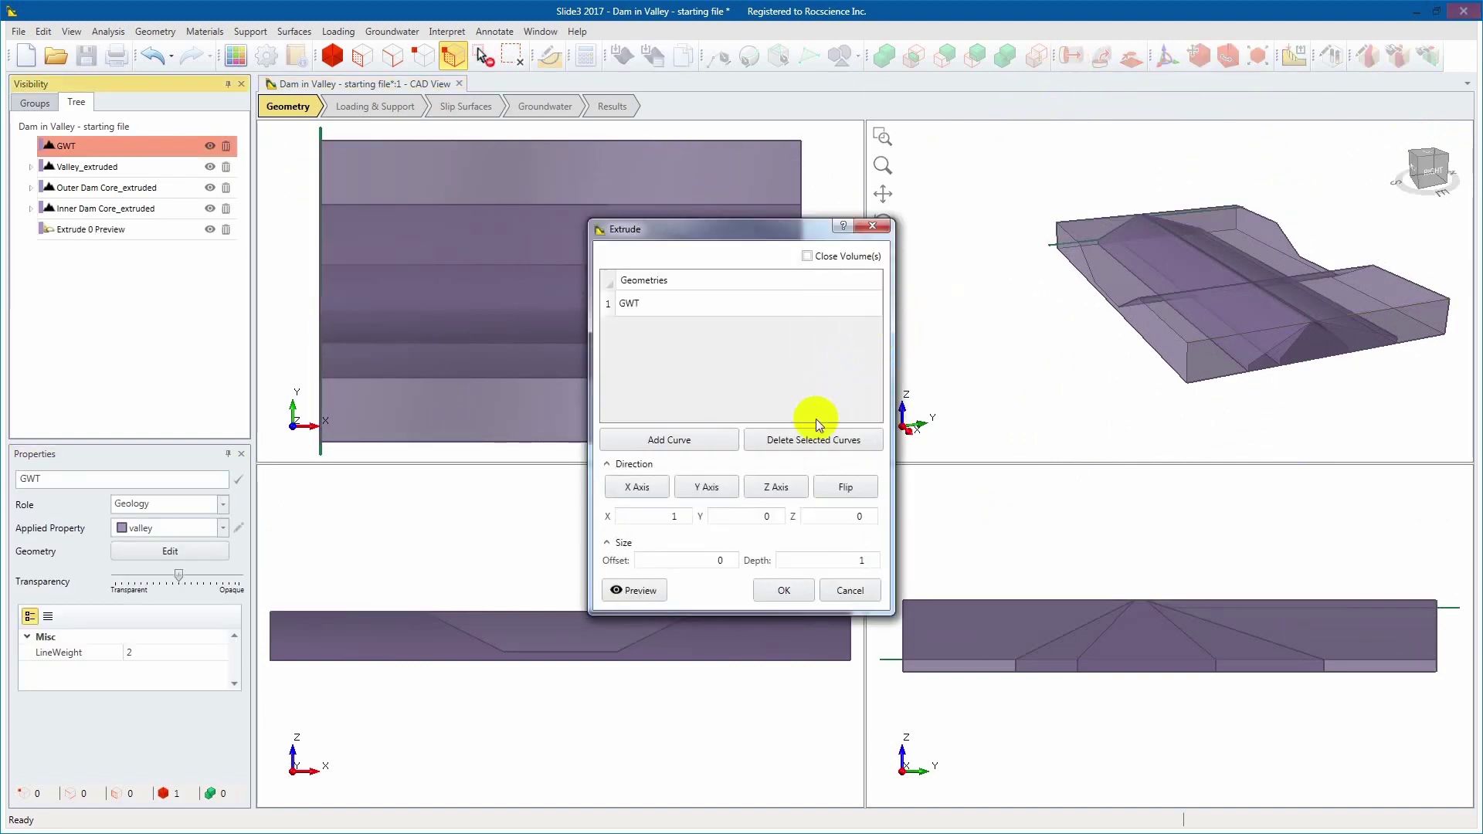
{"action": "double_click", "coordinate": [832, 557]}
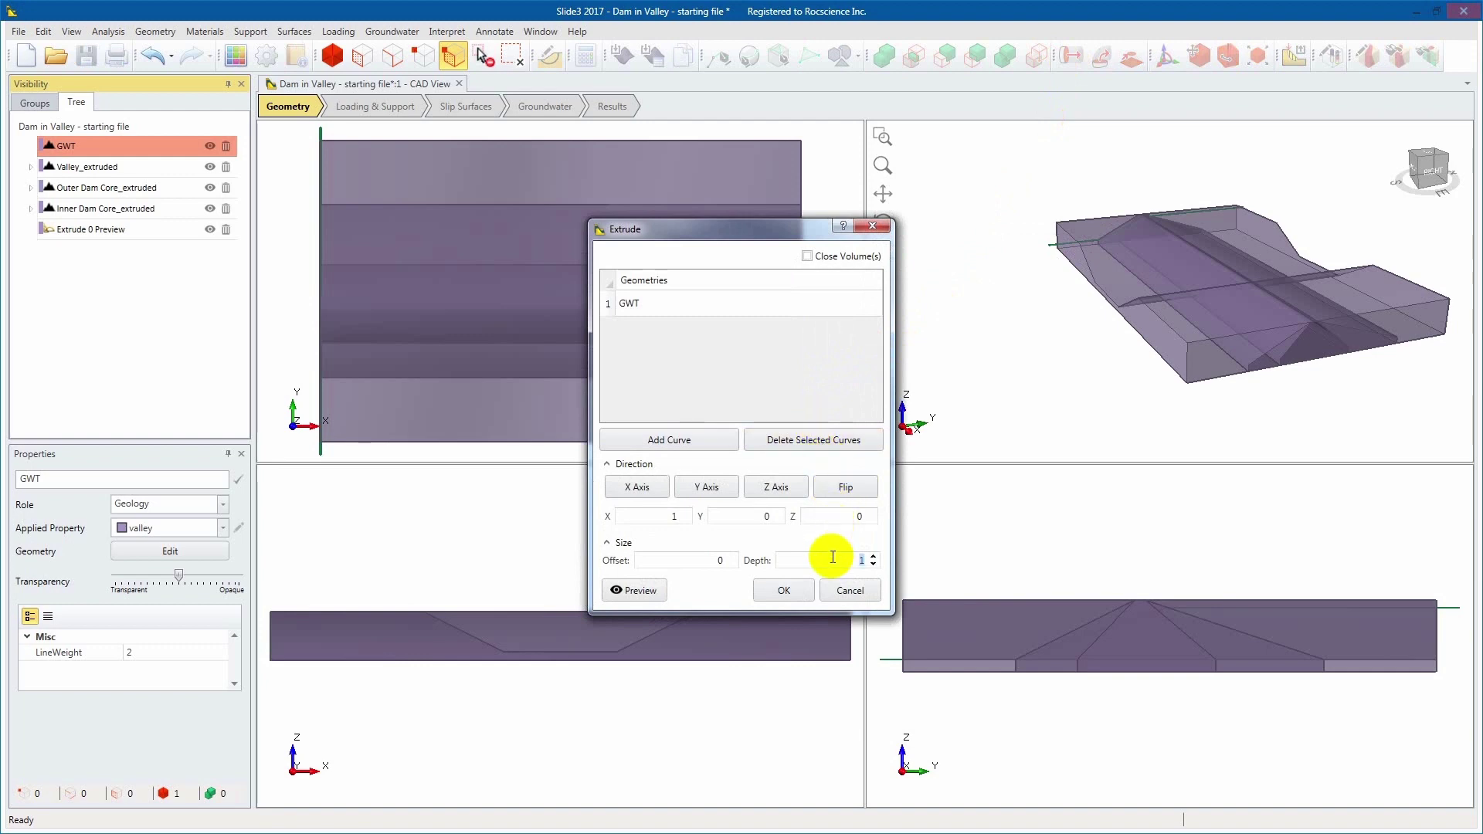
{"action": "left_click", "coordinate": [719, 560]}
{"action": "type", "text": "-20"}
{"action": "left_click", "coordinate": [784, 590]}
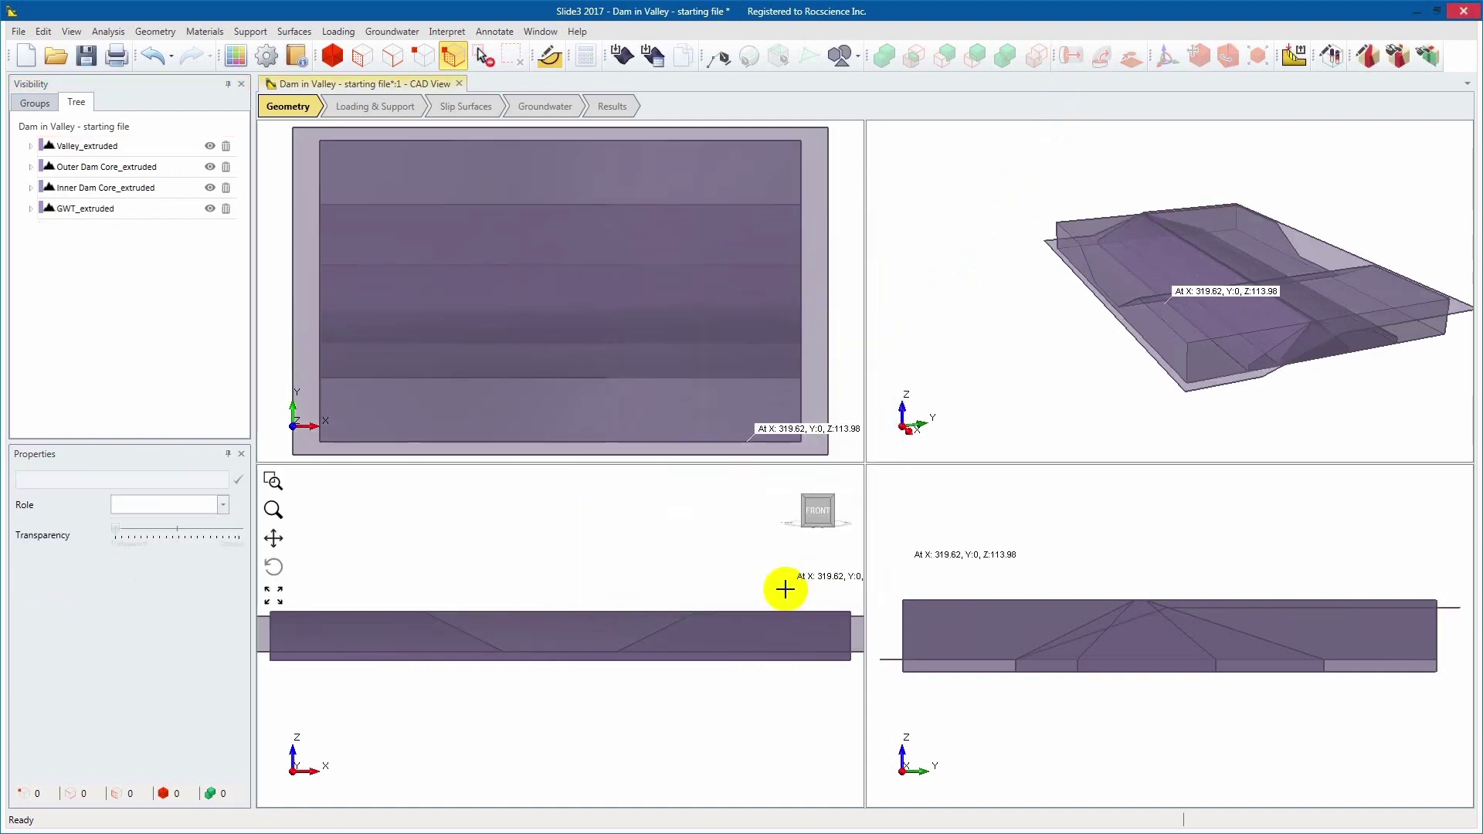
- Set the extruded valley volume as the model's external geometry
{"action": "left_click", "coordinate": [1438, 153]}
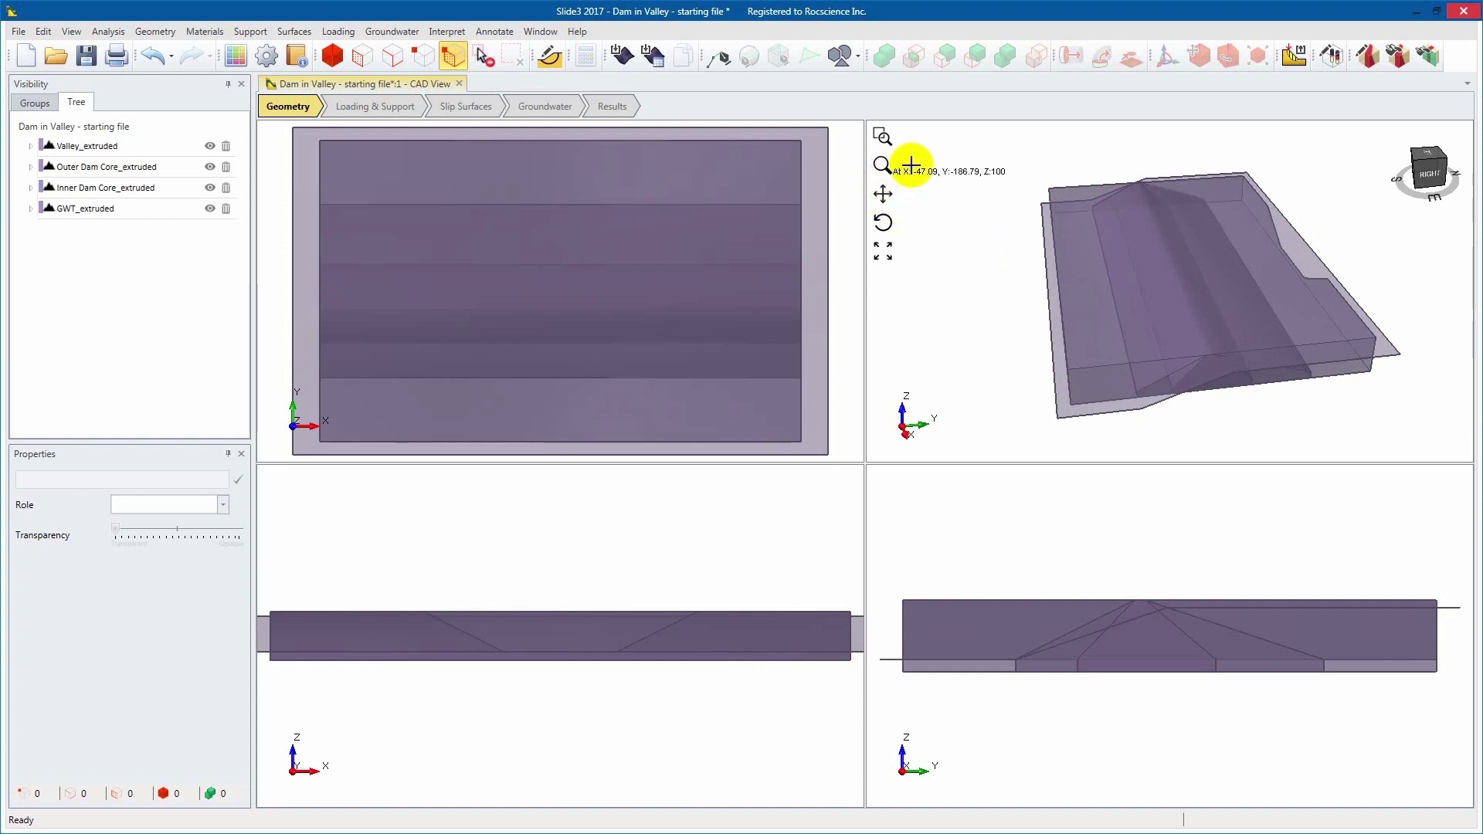
{"action": "left_click", "coordinate": [126, 144]}
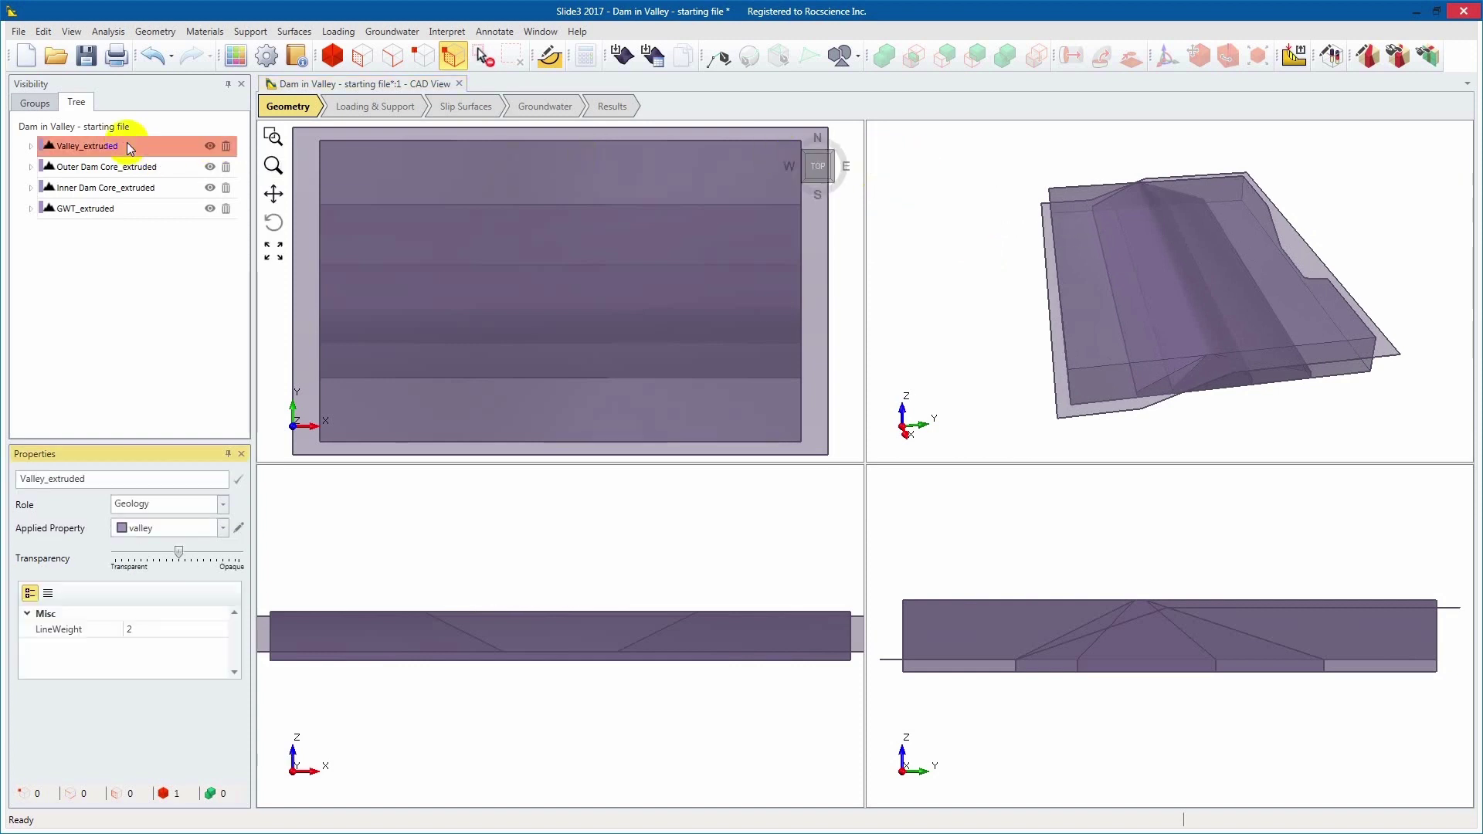
{"action": "left_click", "coordinate": [161, 32]}
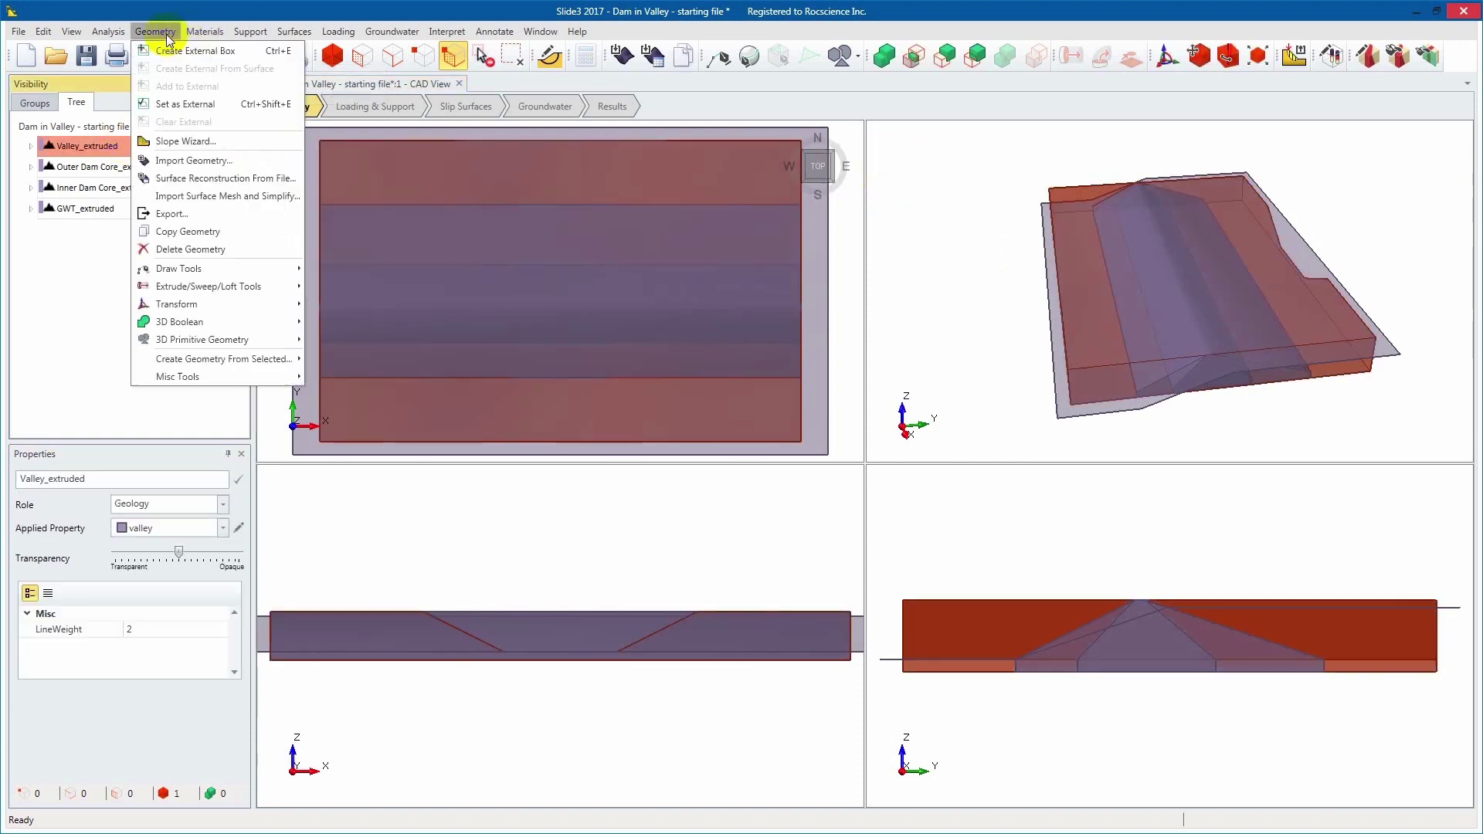
{"action": "left_click", "coordinate": [207, 105]}
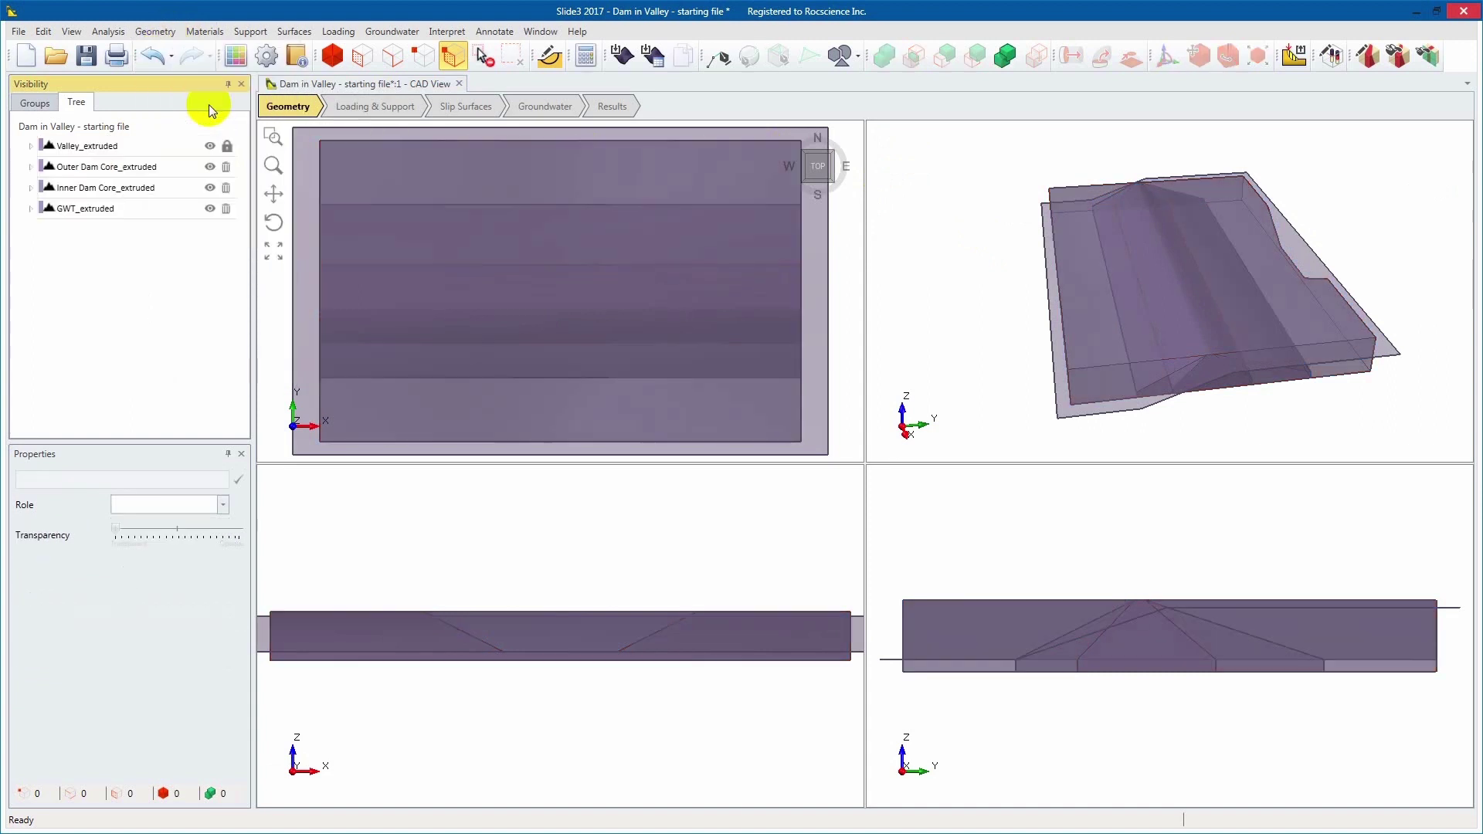
- Add the extruded inner dam core volume to the external geometry
{"action": "left_click", "coordinate": [161, 188]}
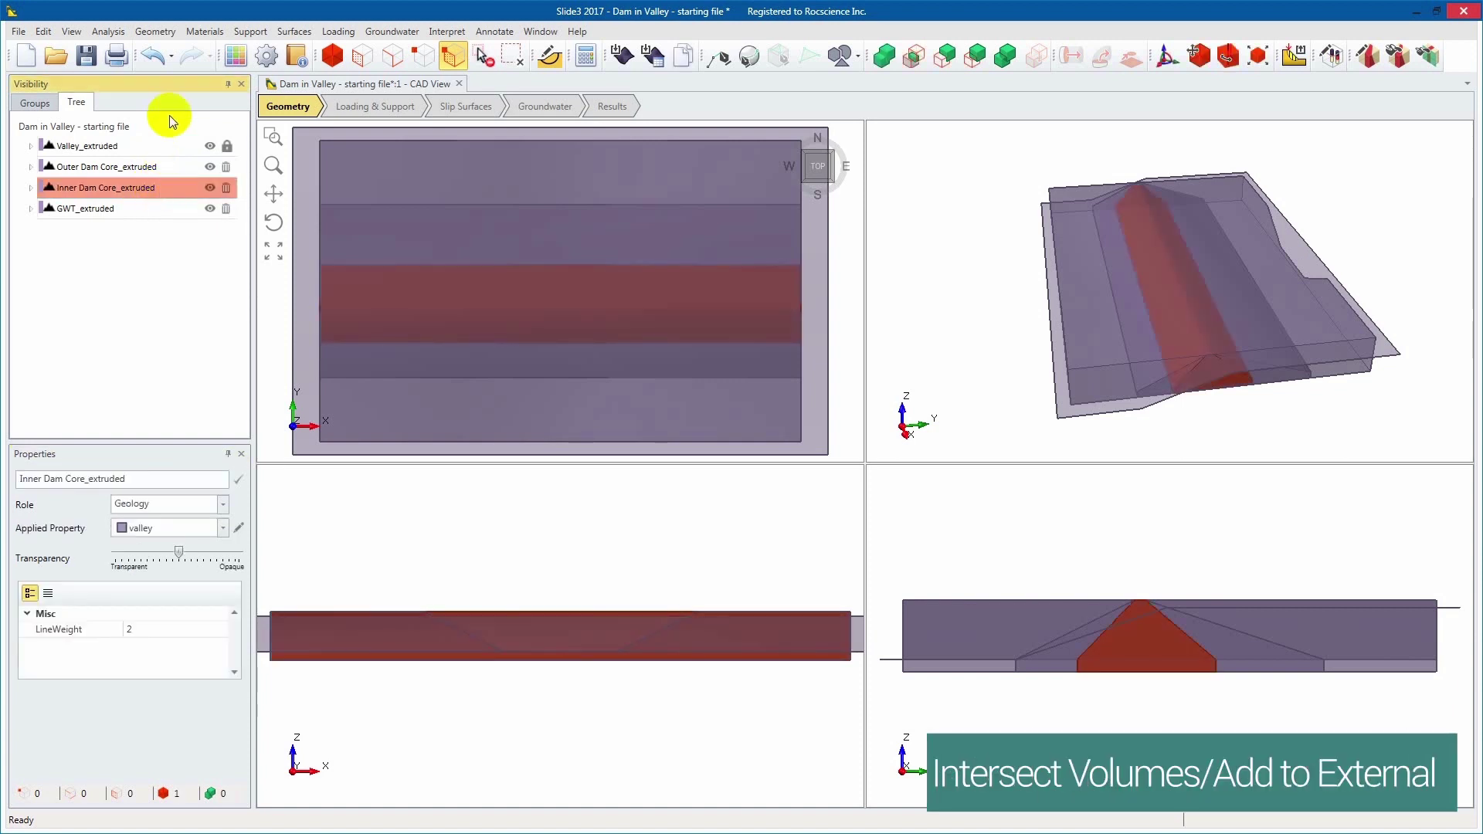
{"action": "left_click", "coordinate": [170, 33]}
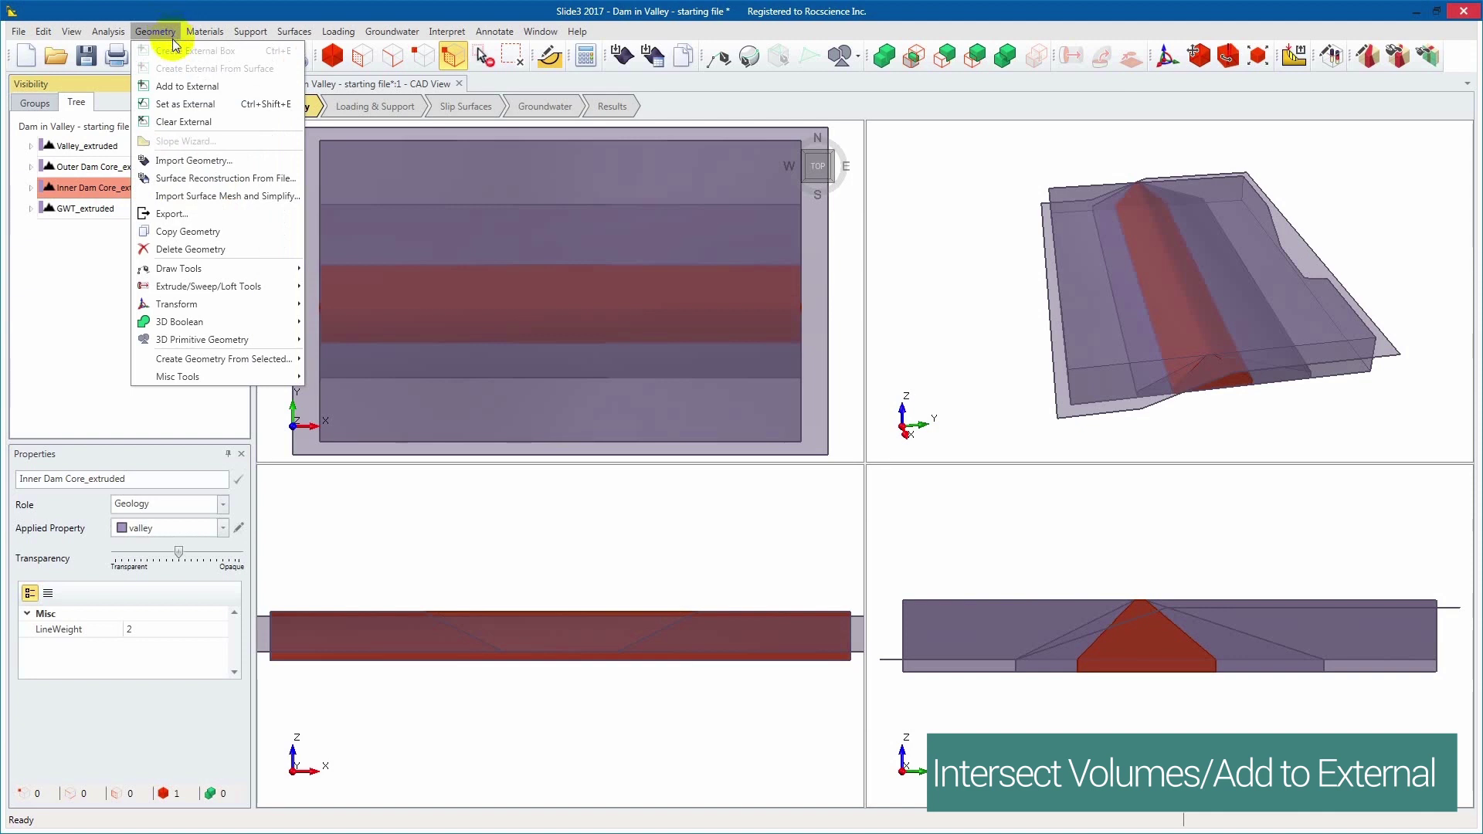
{"action": "left_click", "coordinate": [247, 87]}
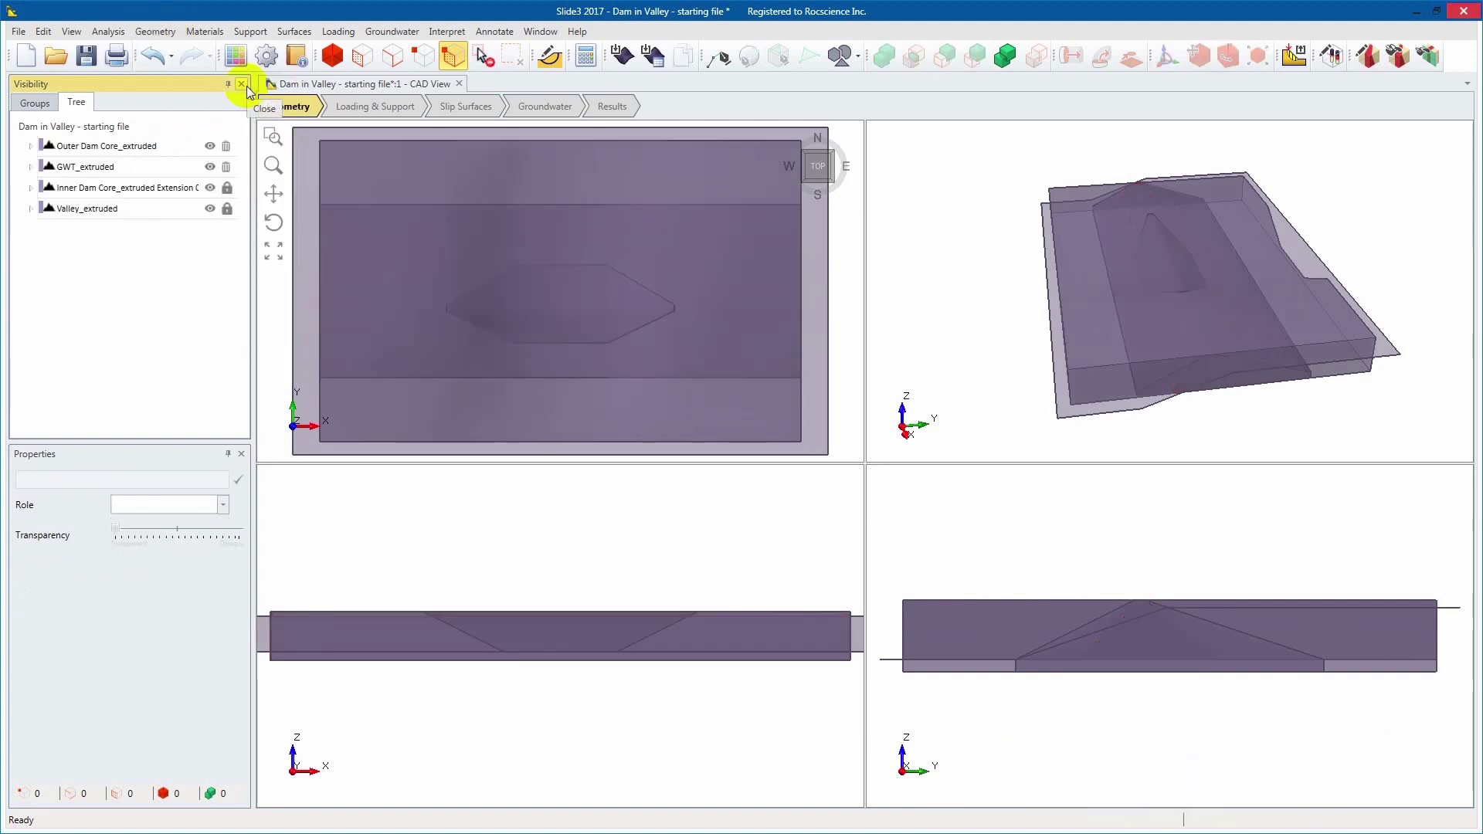
- Add the extruded outer dam core volume to the external geometry
{"action": "left_click", "coordinate": [156, 143]}
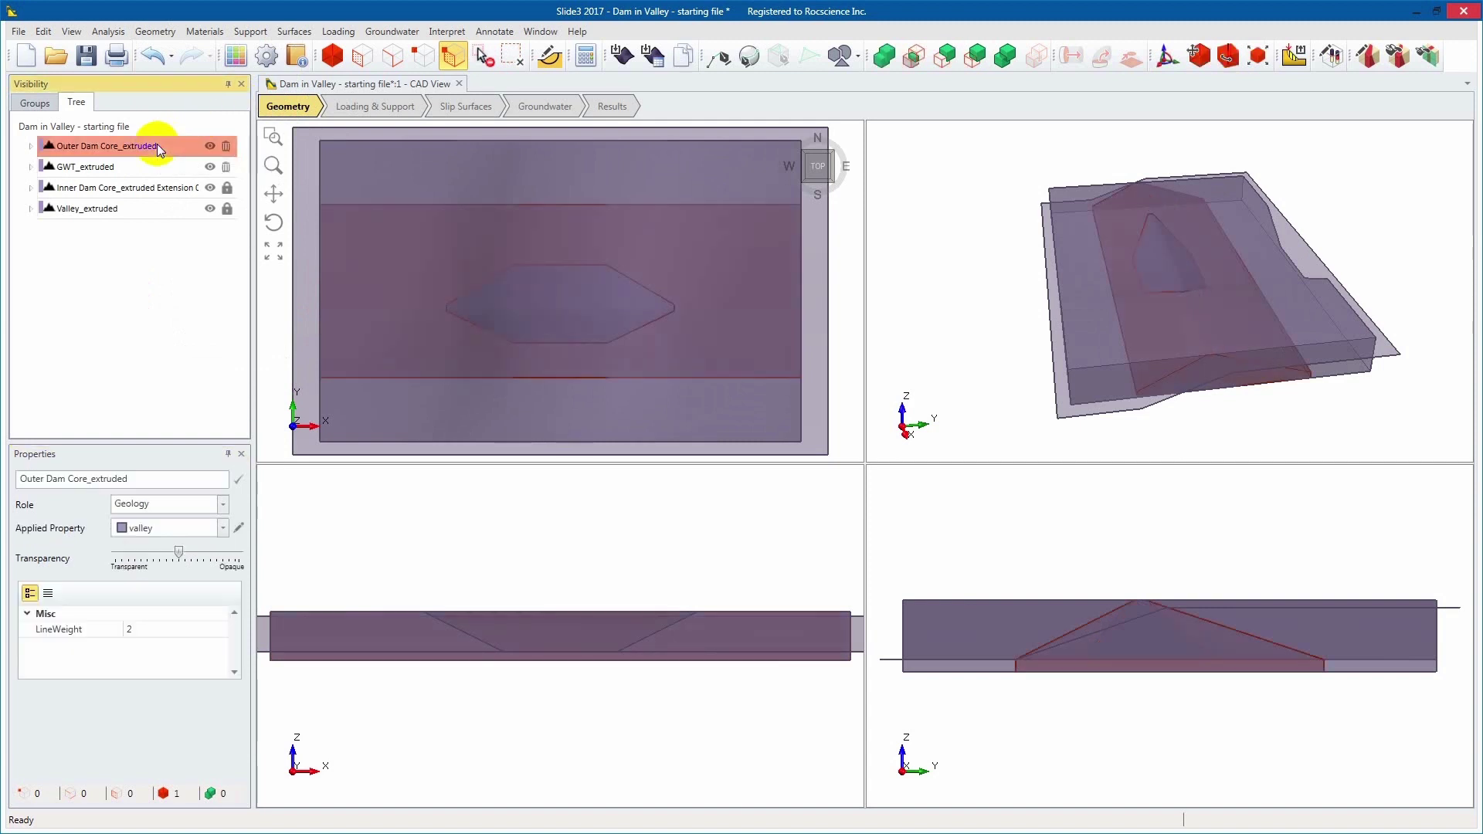
{"action": "left_click", "coordinate": [155, 31]}
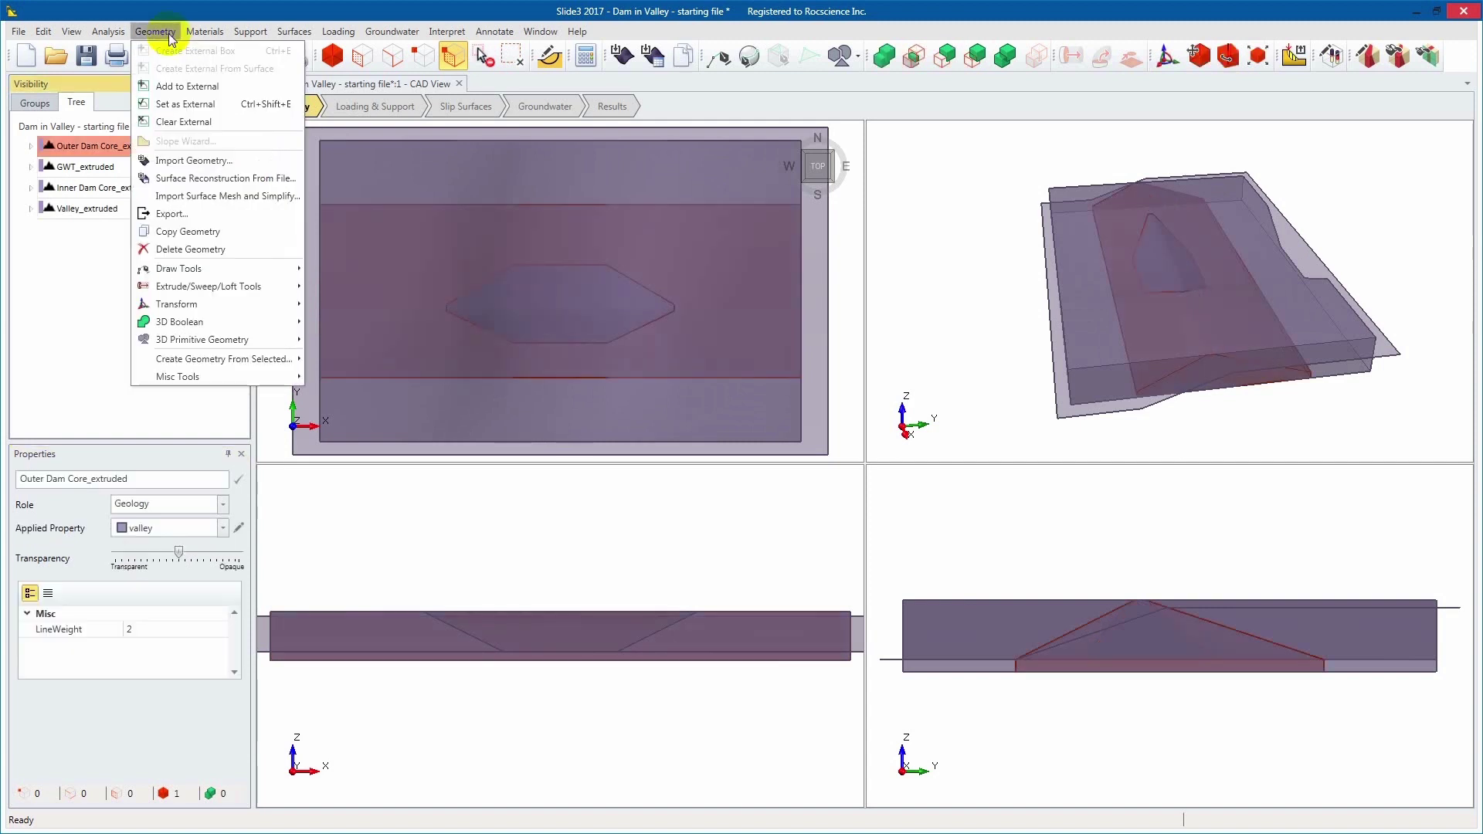
{"action": "left_click", "coordinate": [242, 87]}
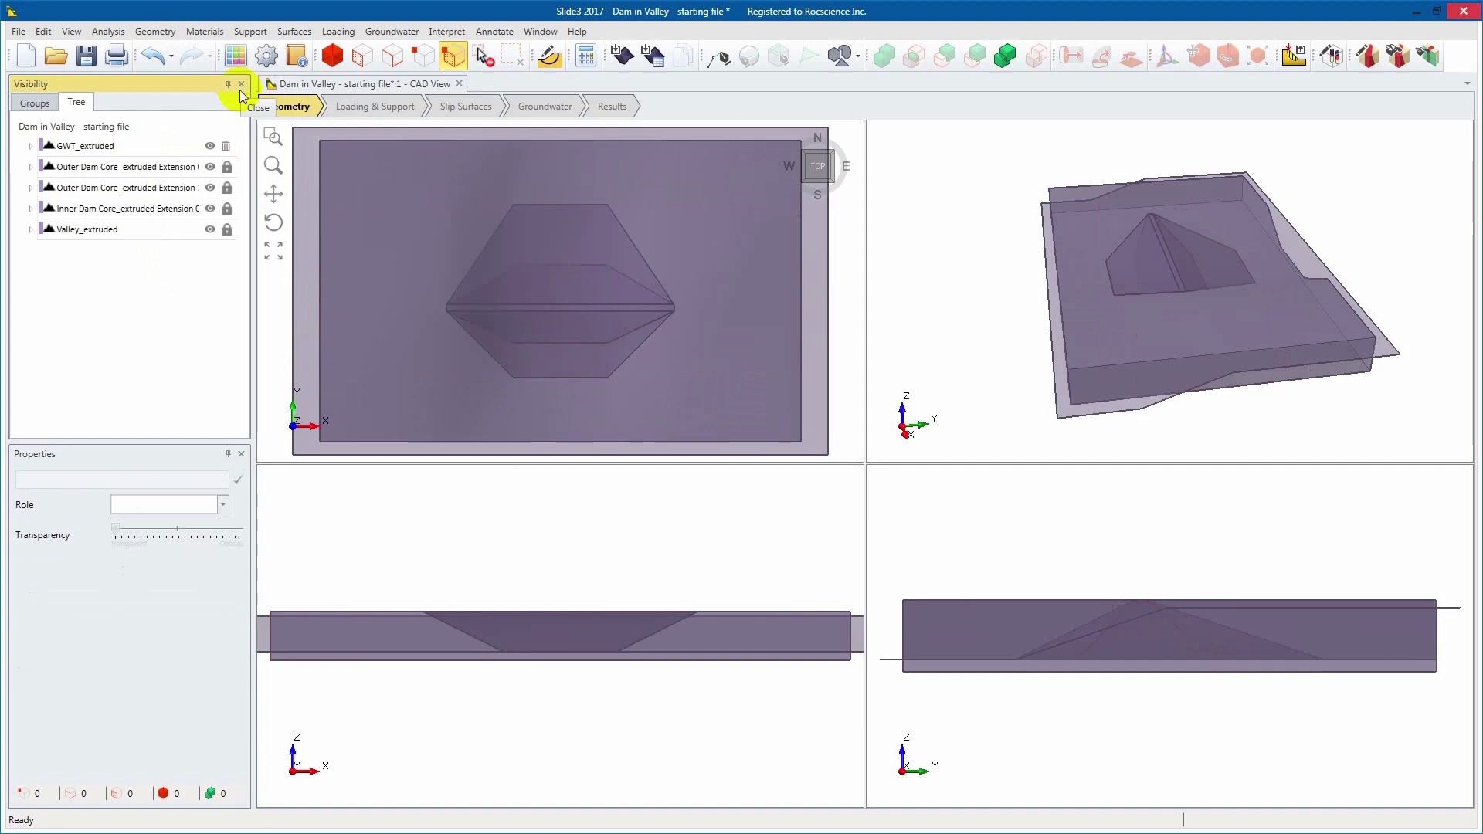
- Create a water table named Water Table from the GWT_extruded surface and apply it to all materials
{"action": "left_click_drag", "start_coordinate": [1418, 158], "coordinate": [1255, 149]}
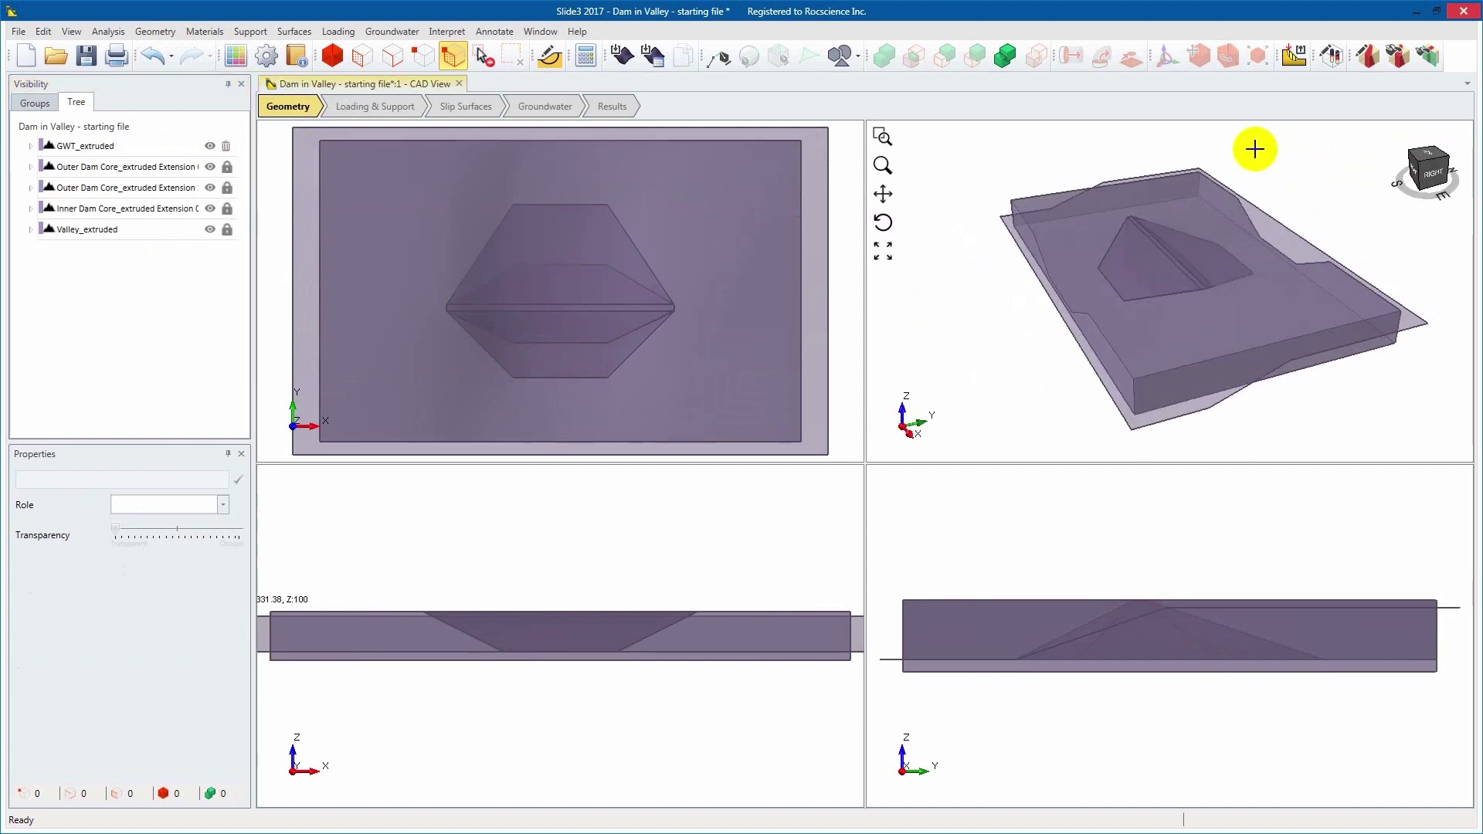
{"action": "left_click", "coordinate": [120, 146]}
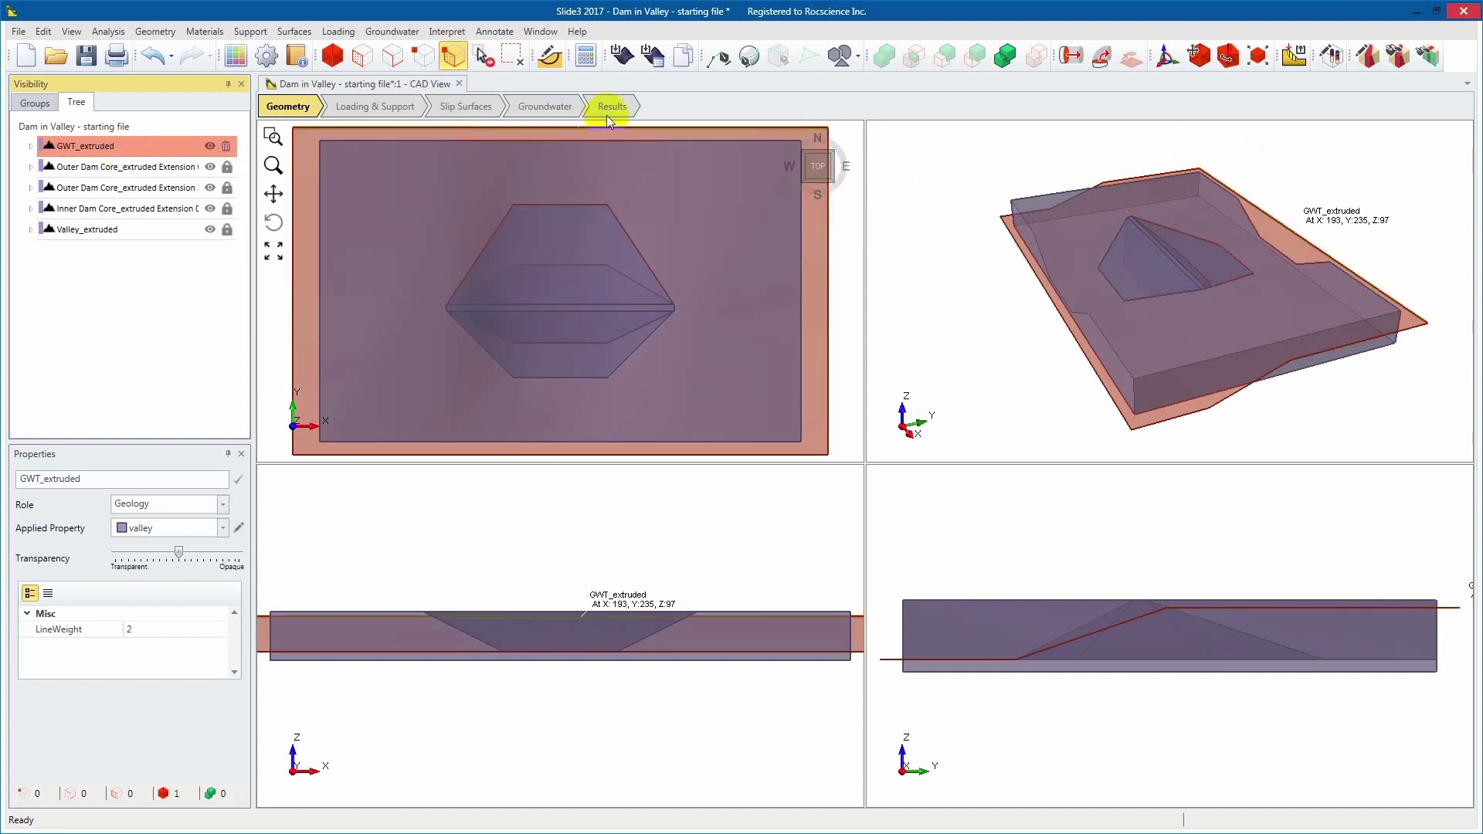
{"action": "left_click", "coordinate": [559, 114]}
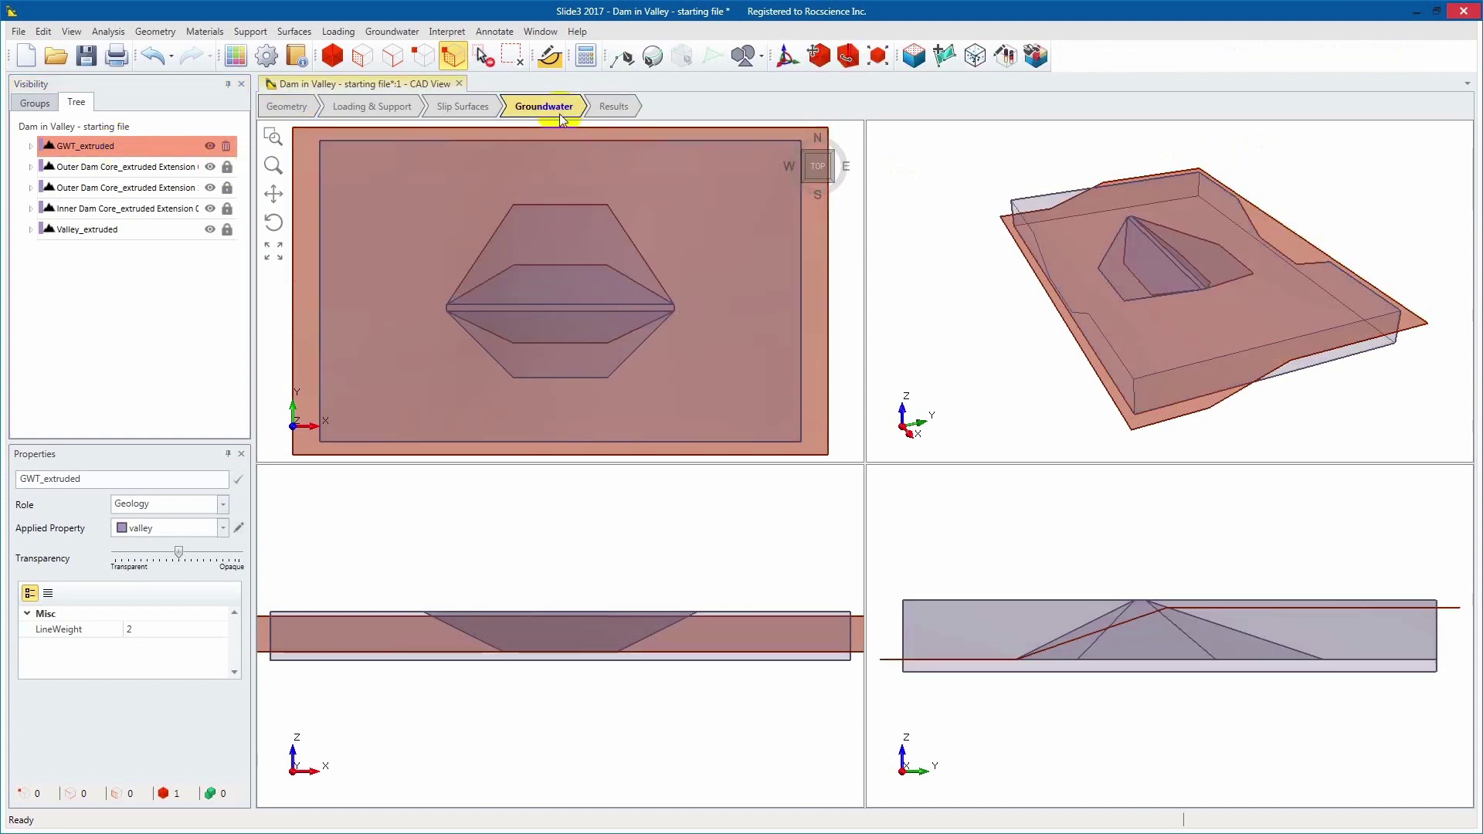
{"action": "left_click", "coordinate": [424, 32]}
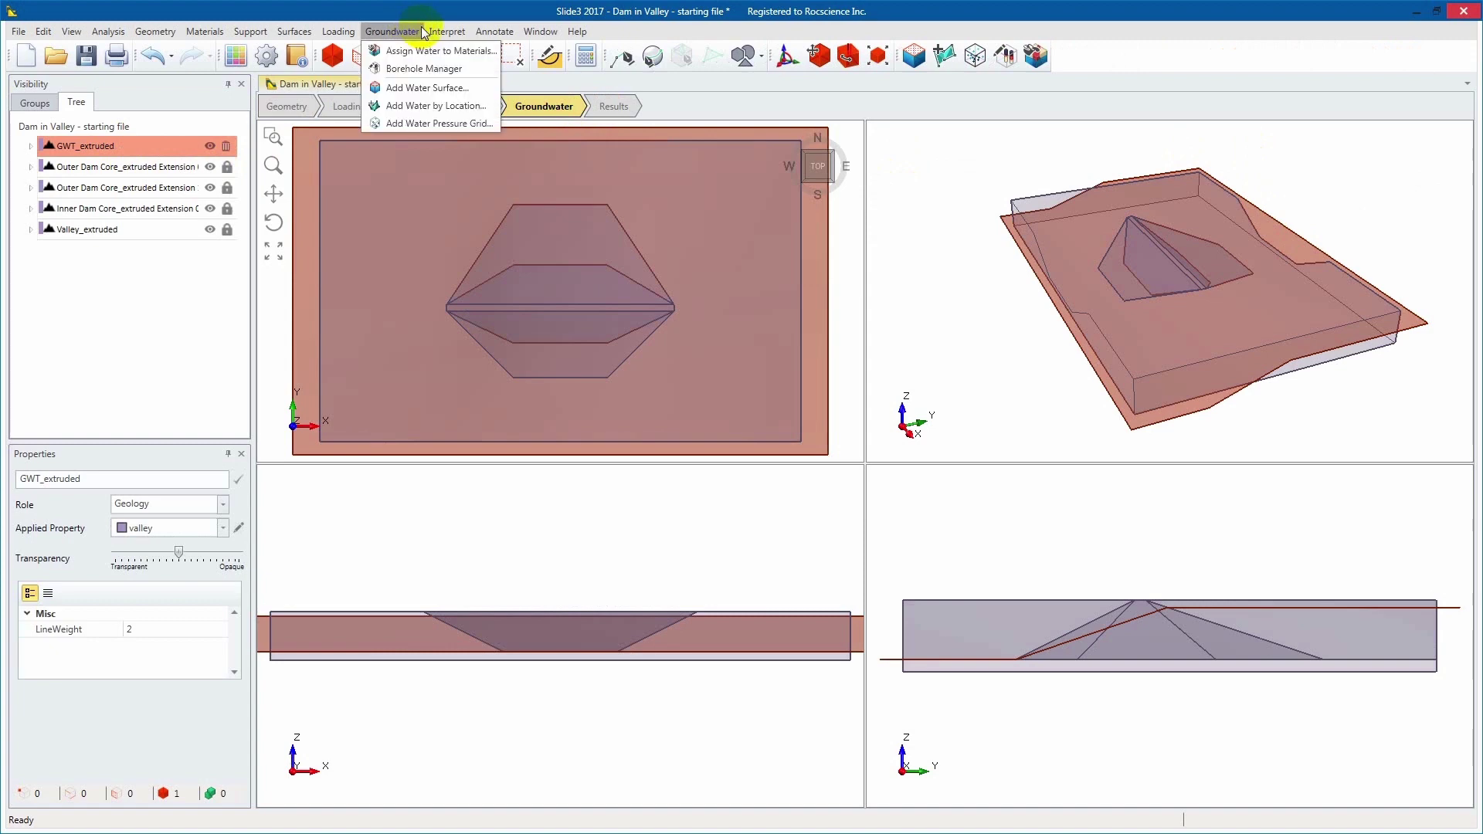
{"action": "left_click", "coordinate": [477, 88]}
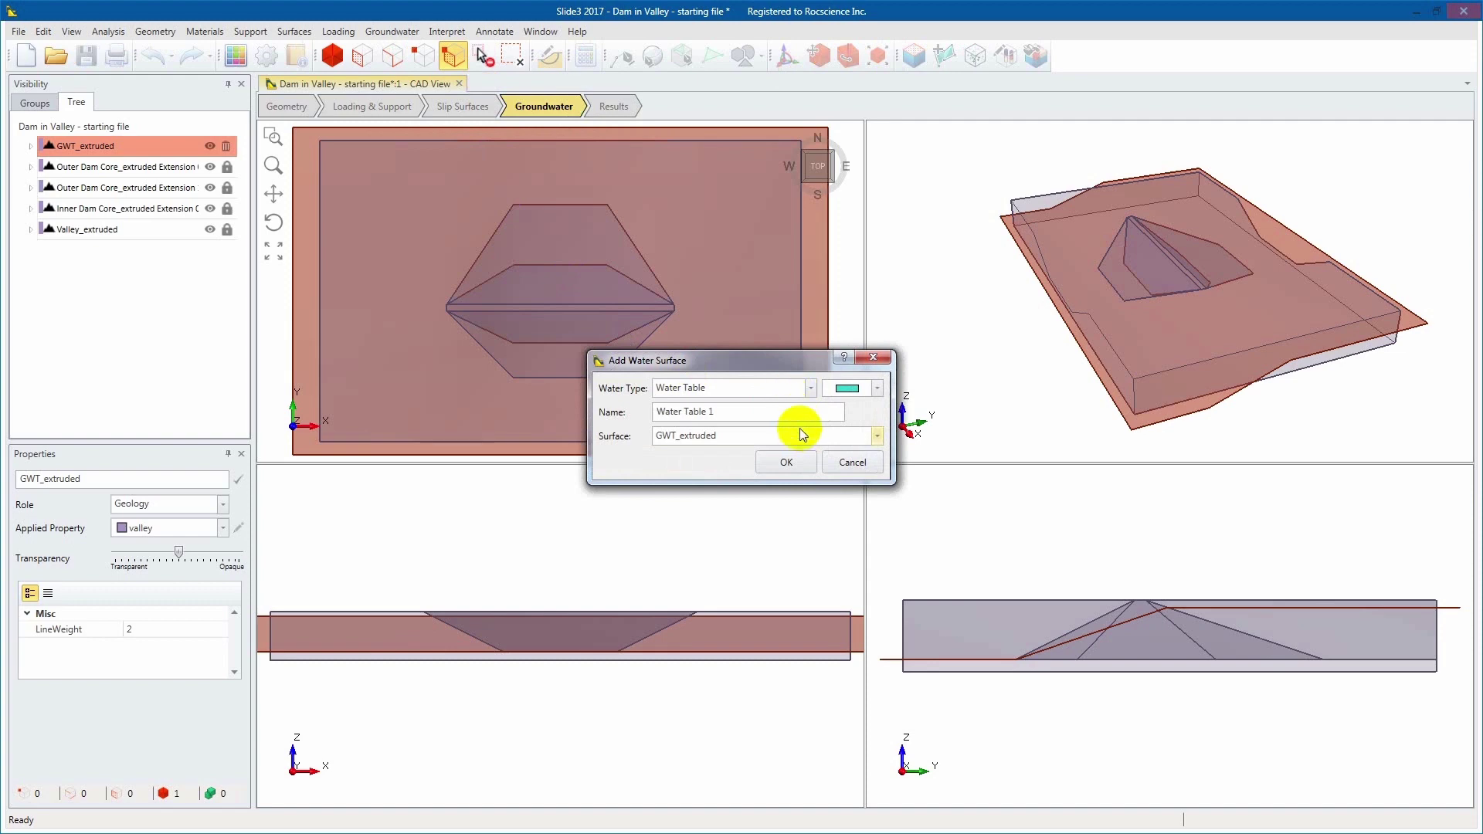
{"action": "left_click", "coordinate": [789, 464]}
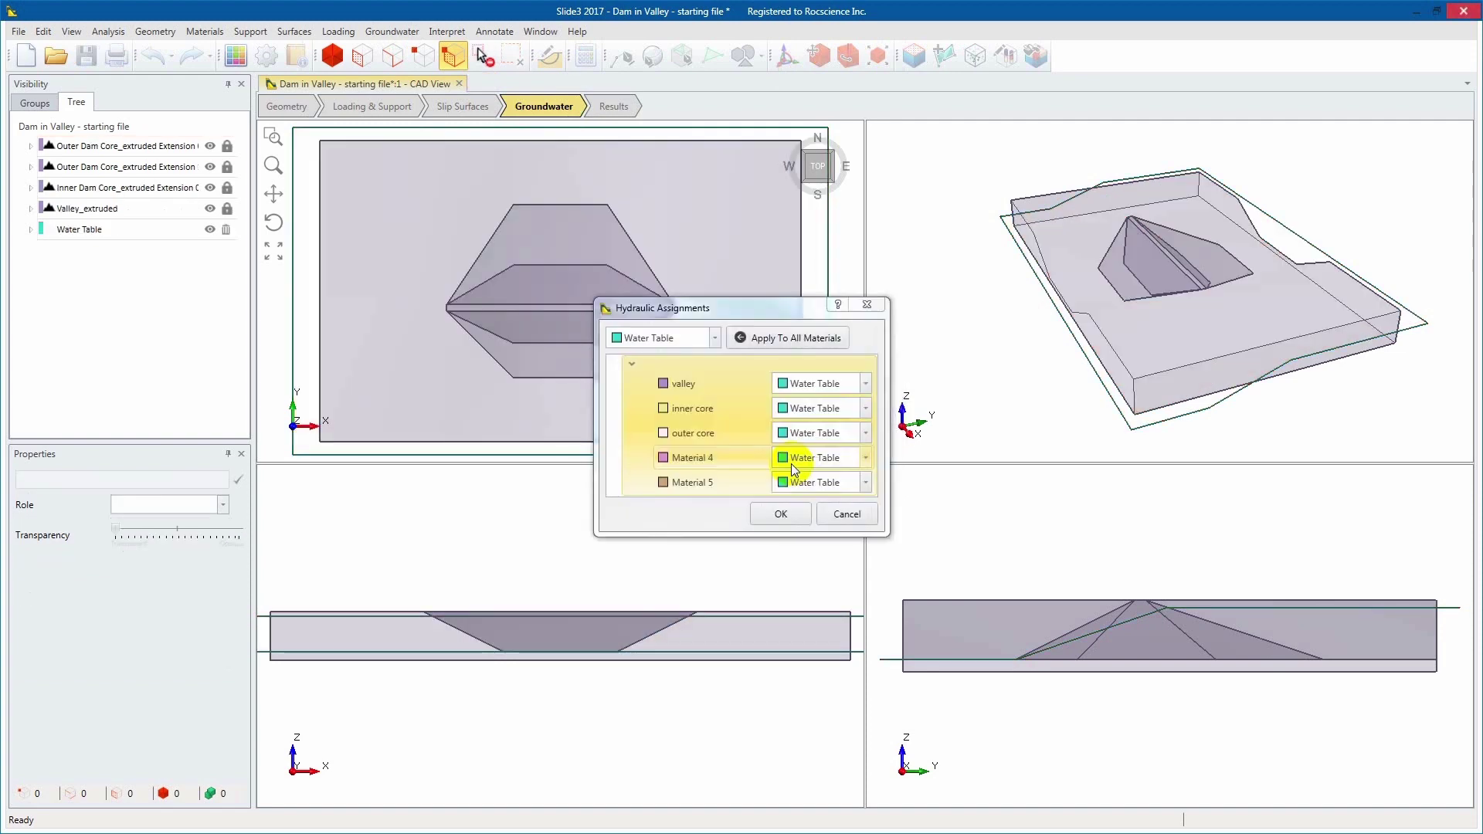
{"action": "left_click", "coordinate": [796, 338]}
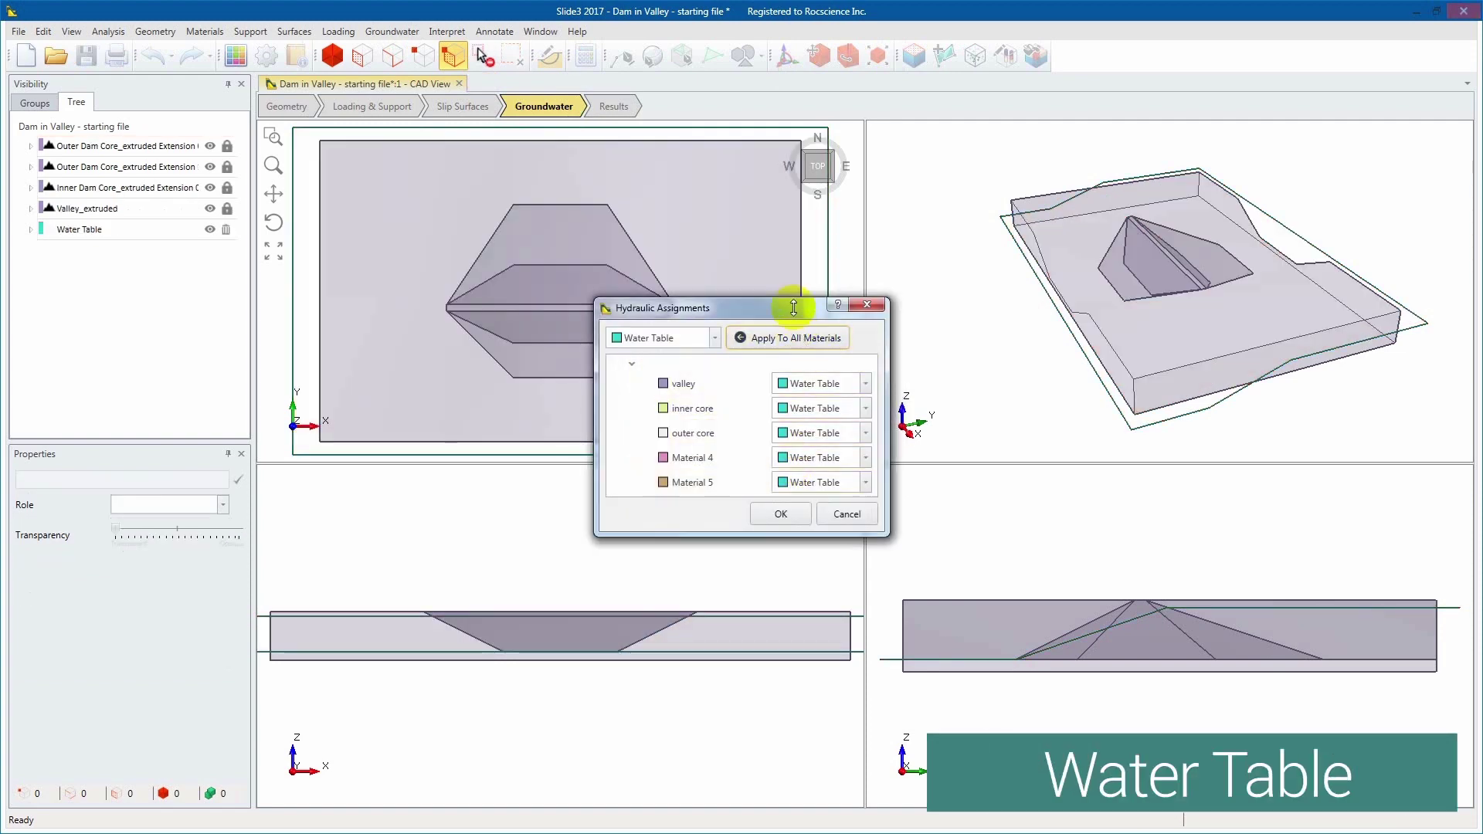
{"action": "left_click", "coordinate": [780, 507]}
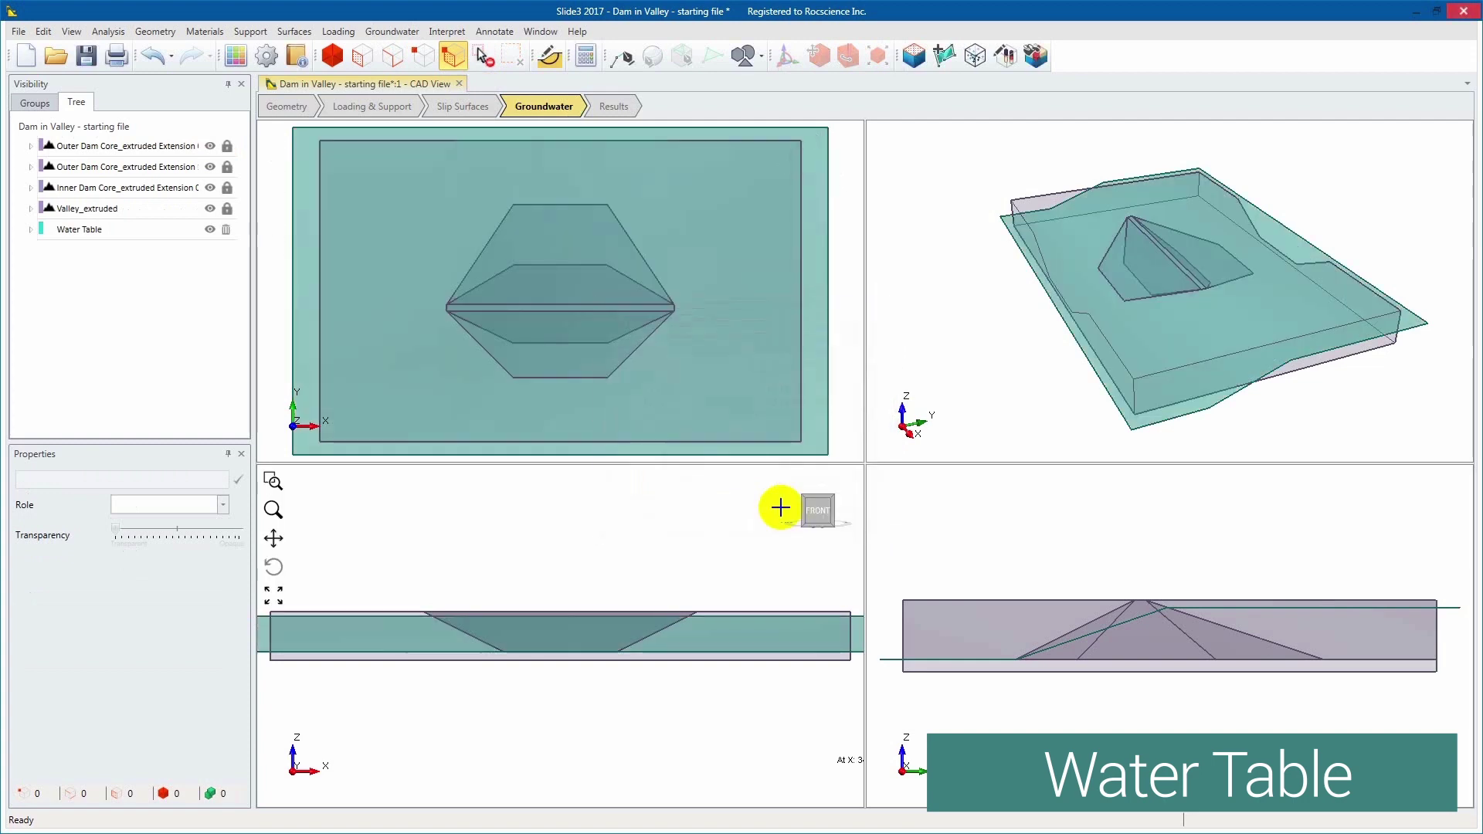
- Assign the valley material to the Valley_extruded volume
{"action": "left_click", "coordinate": [139, 210]}
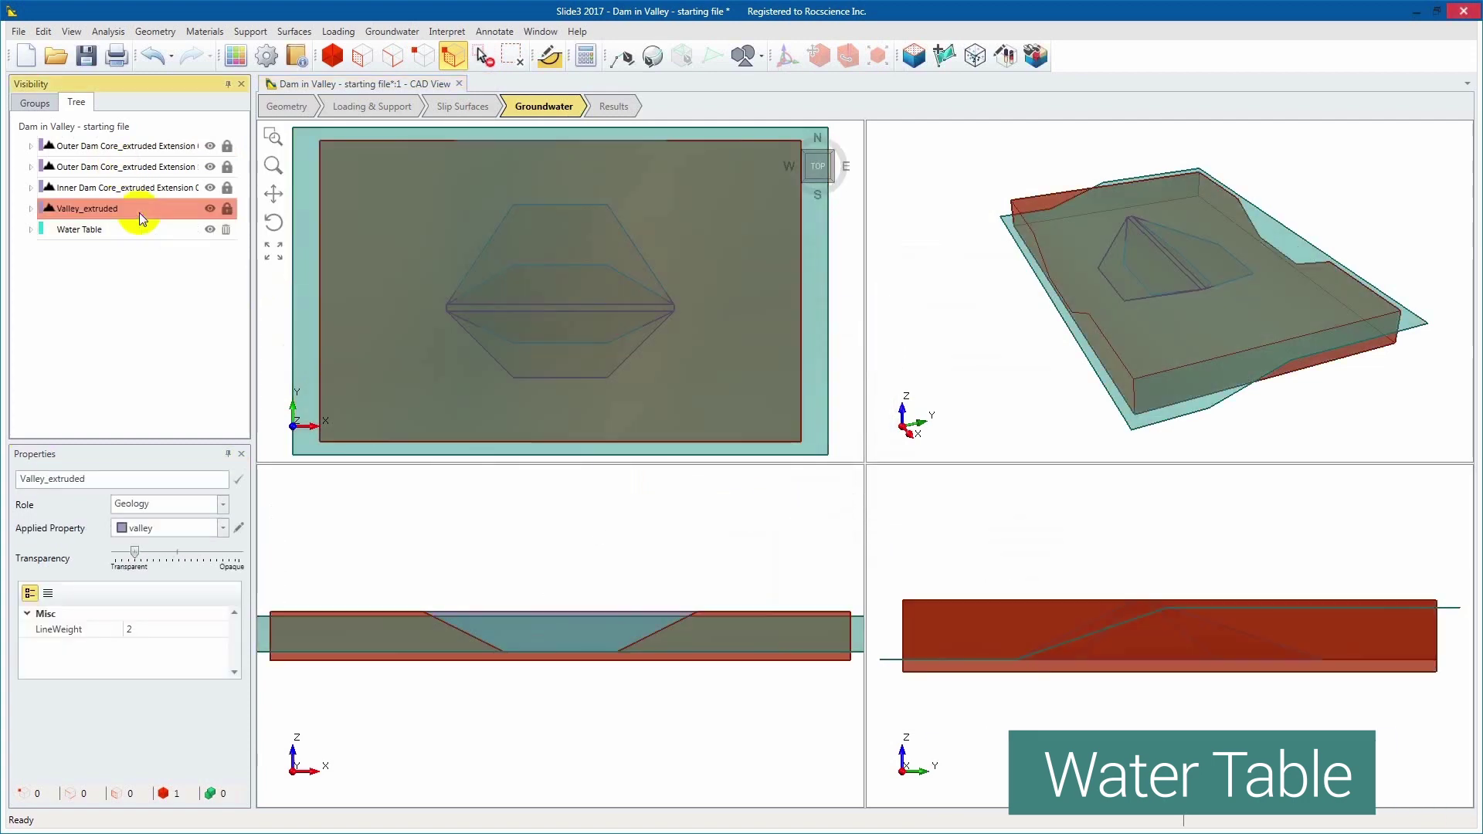
{"action": "left_click", "coordinate": [222, 30]}
{"action": "left_click", "coordinate": [222, 31]}
{"action": "left_click", "coordinate": [223, 34]}
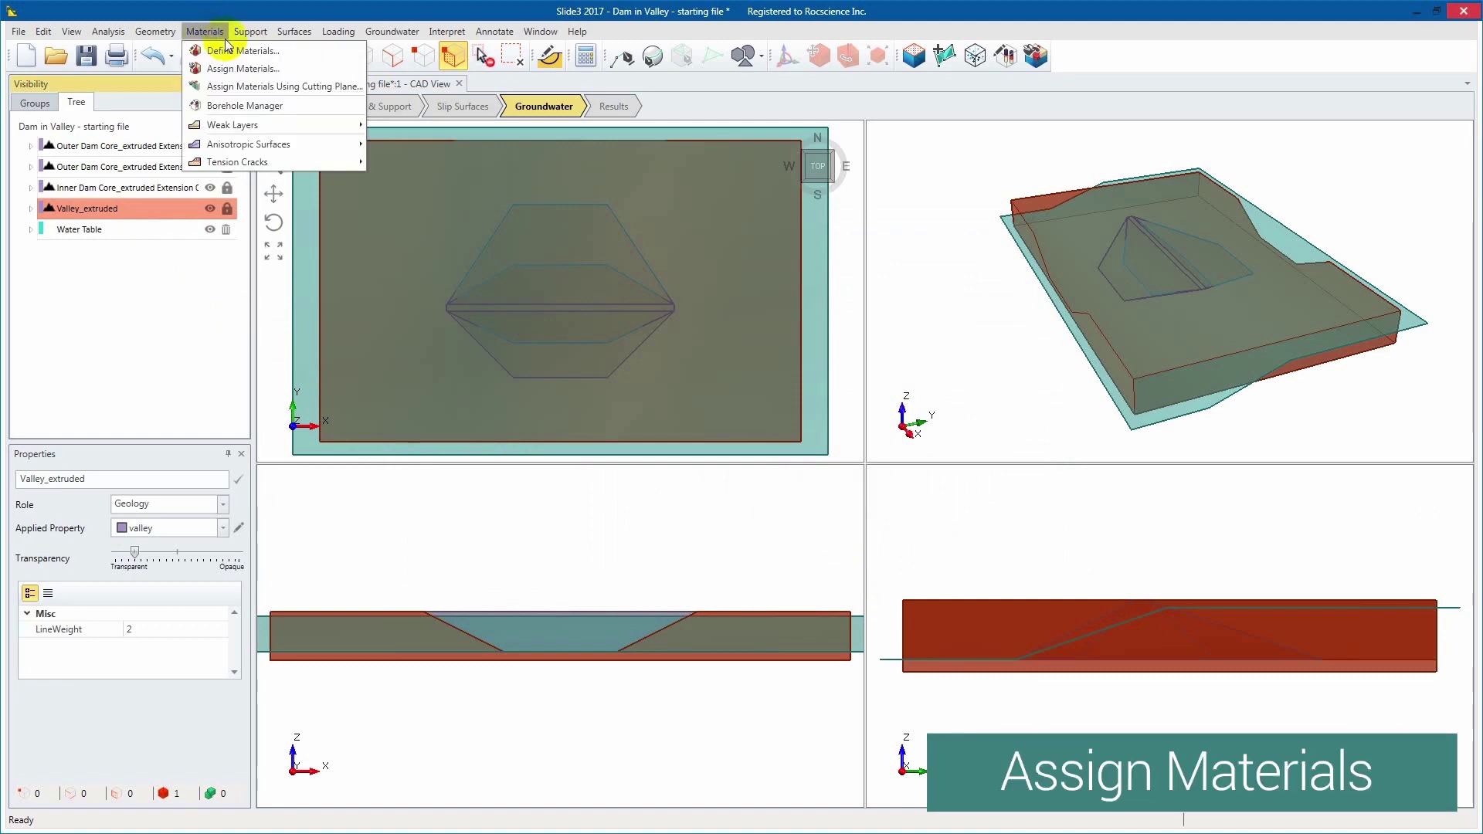
{"action": "left_click", "coordinate": [304, 69]}
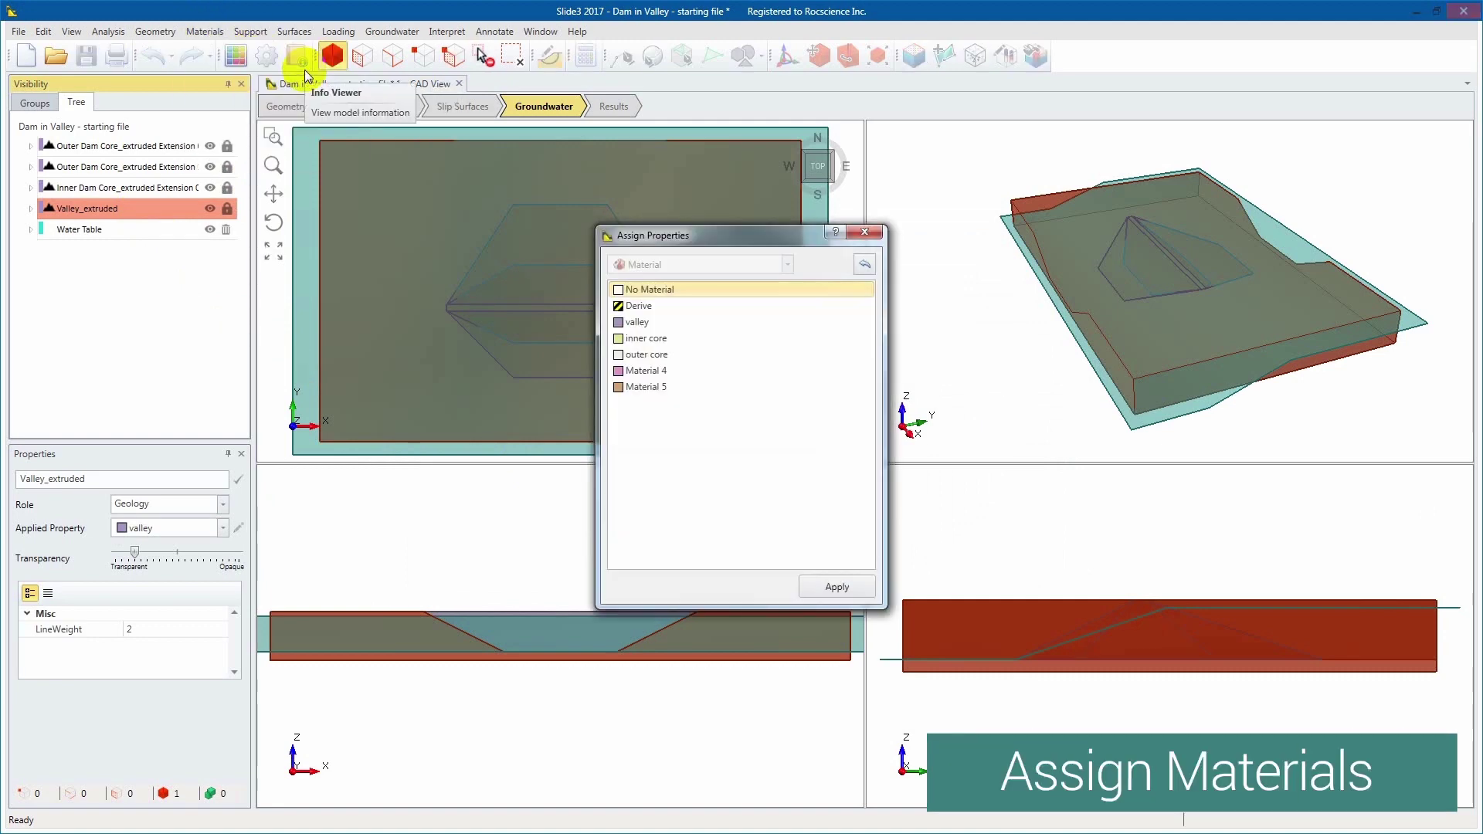
{"action": "left_click", "coordinate": [693, 323]}
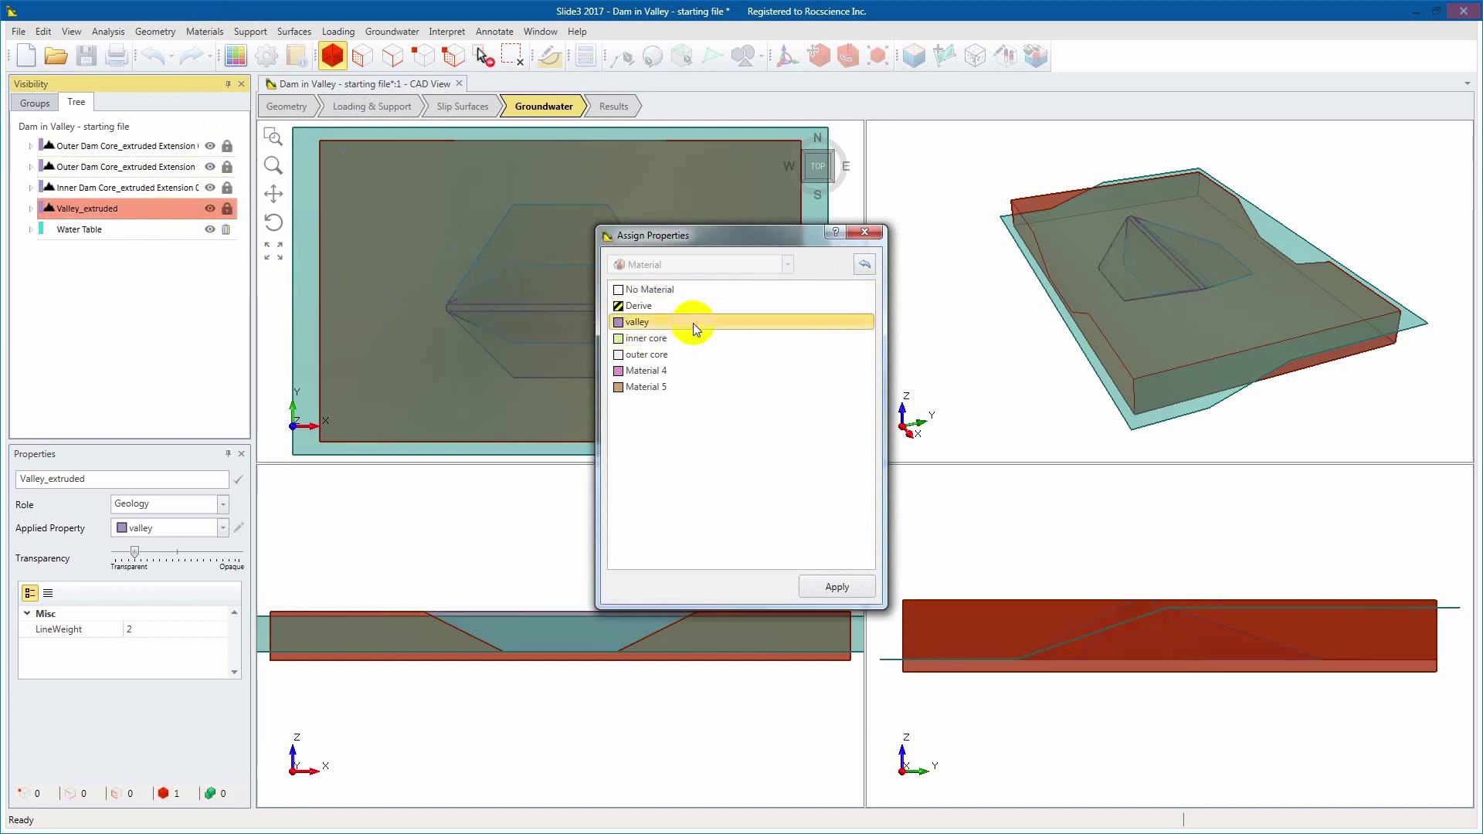
{"action": "left_click", "coordinate": [837, 589]}
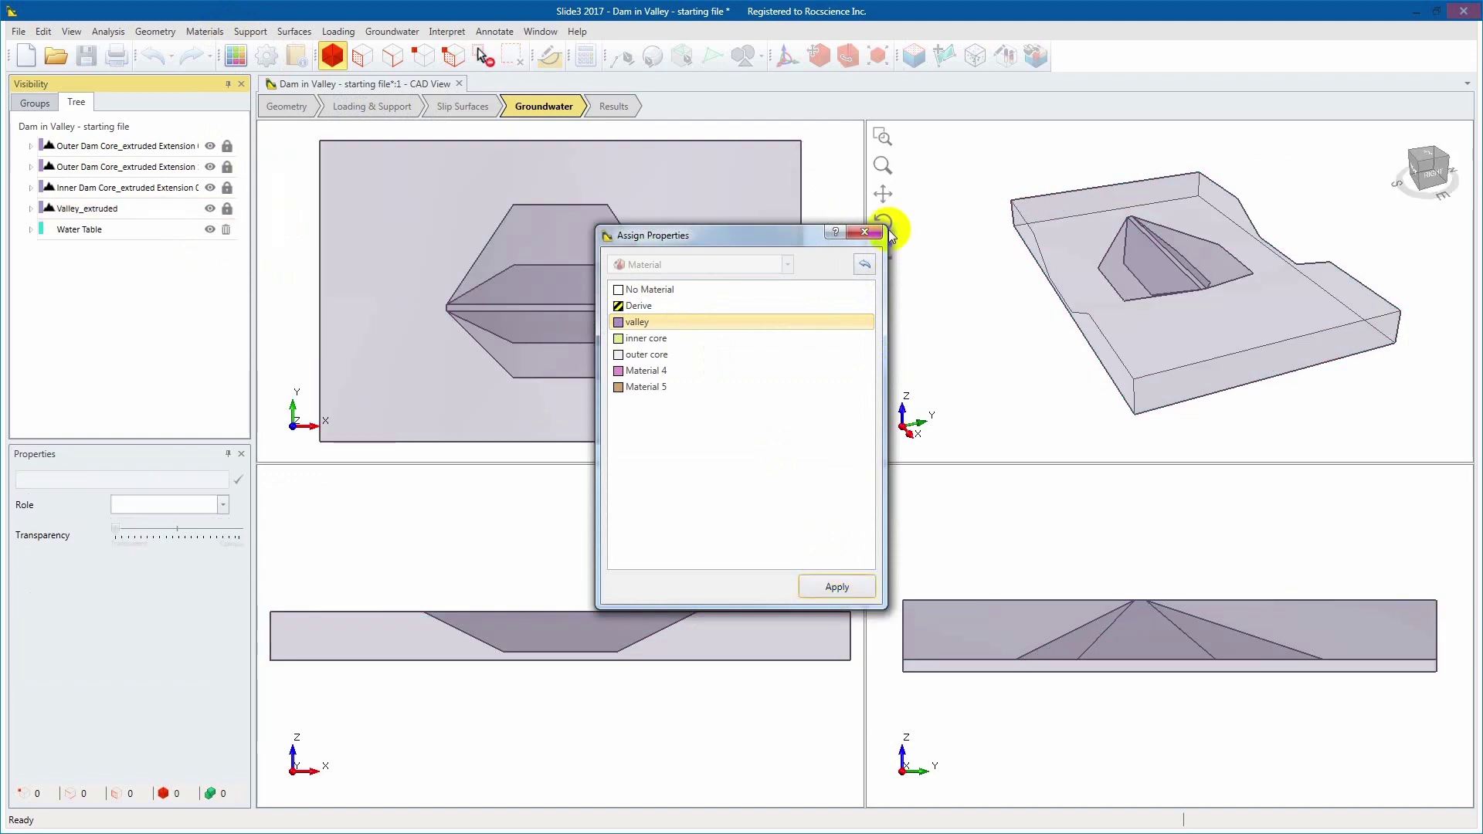
{"action": "left_click", "coordinate": [875, 232]}
- Assign the inner core material to the extruded inner dam core volume
{"action": "left_click", "coordinate": [132, 187]}
{"action": "left_click", "coordinate": [205, 31]}
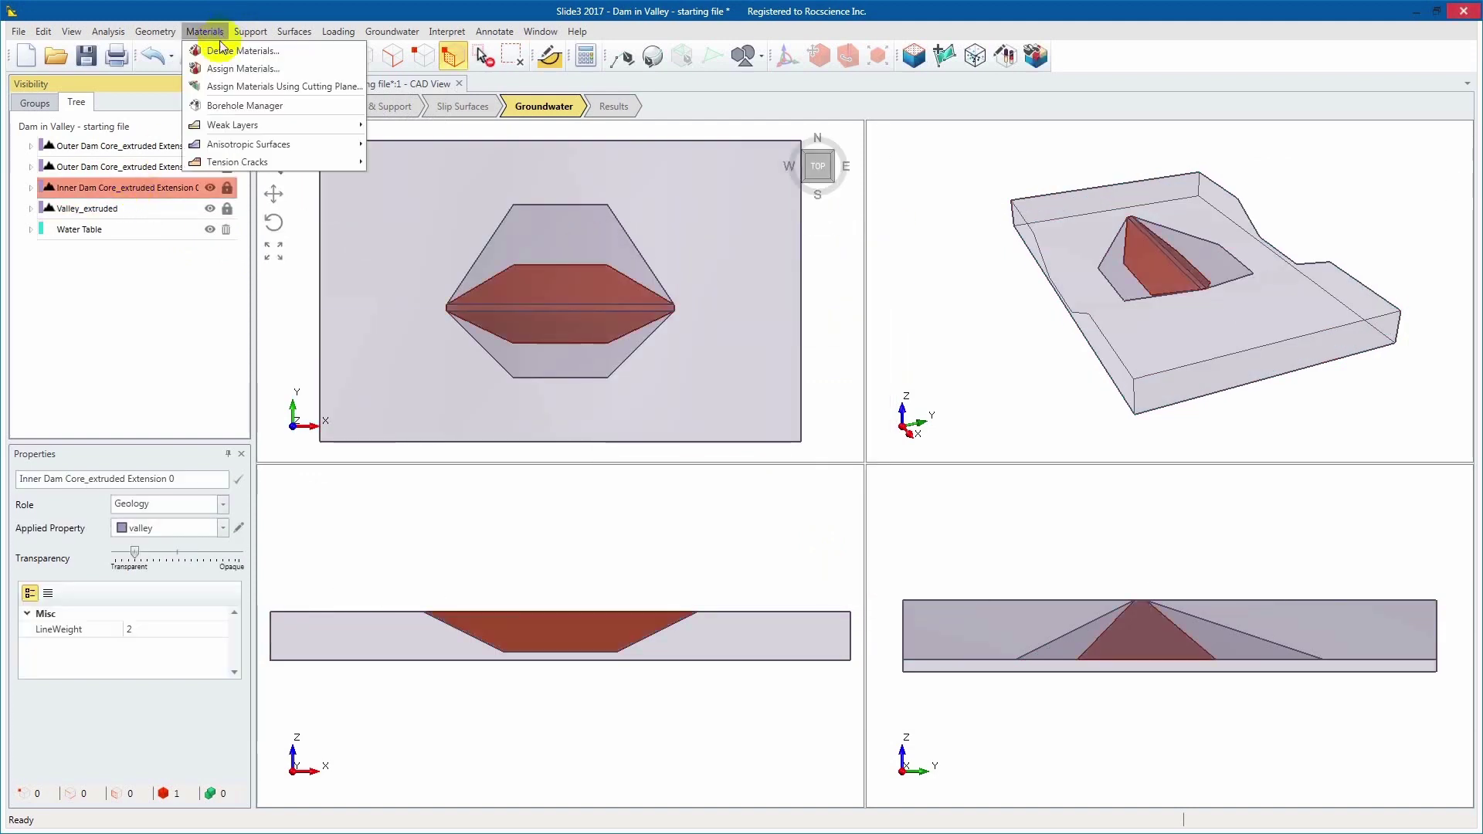
{"action": "left_click", "coordinate": [312, 72]}
{"action": "double_click", "coordinate": [703, 341]}
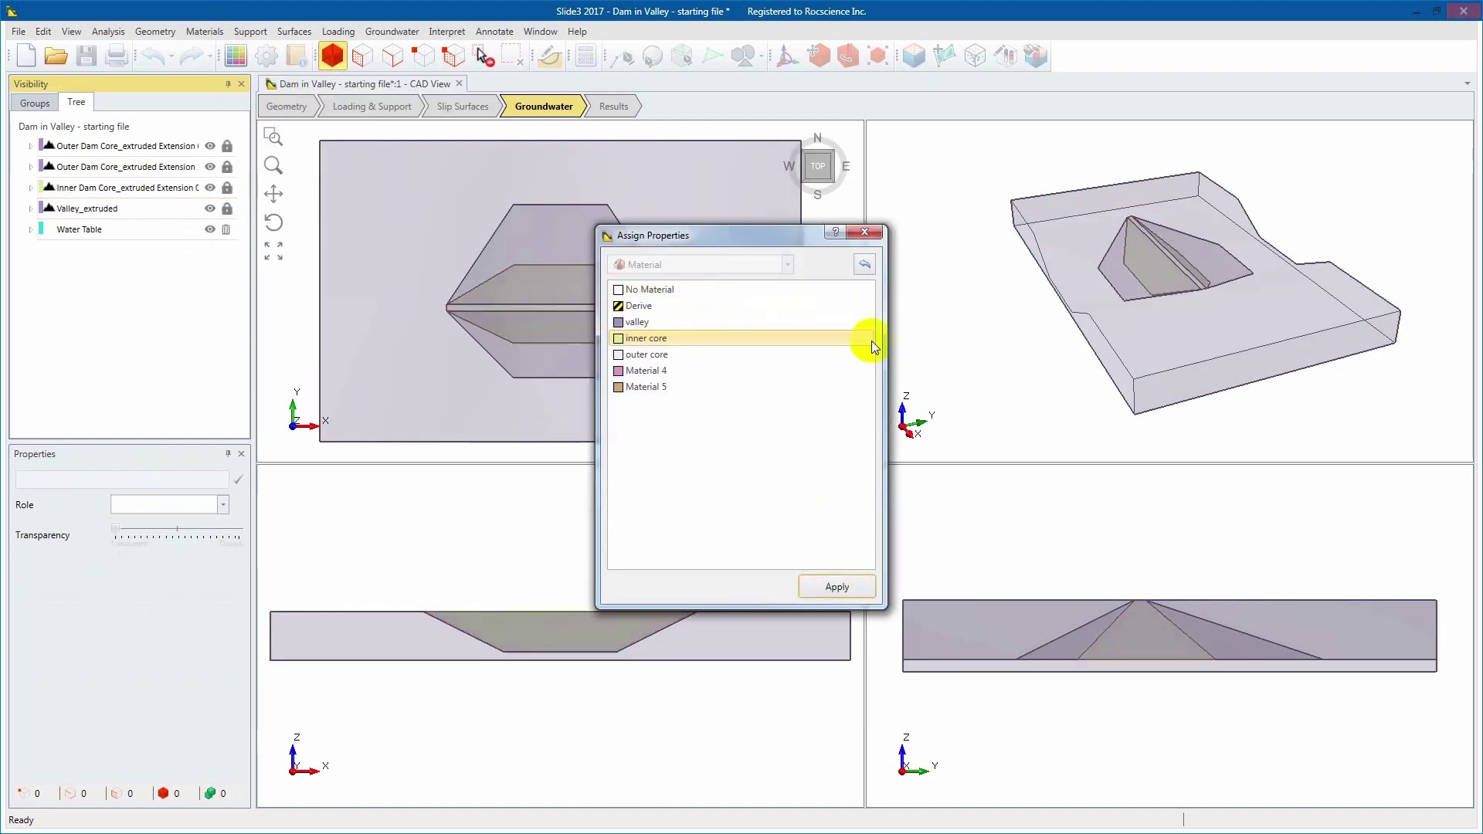
- Assign the outer core material to both extruded outer dam core volumes together
{"action": "left_click", "coordinate": [193, 166]}
{"action": "left_click", "coordinate": [192, 145], "text": "ctrl"}
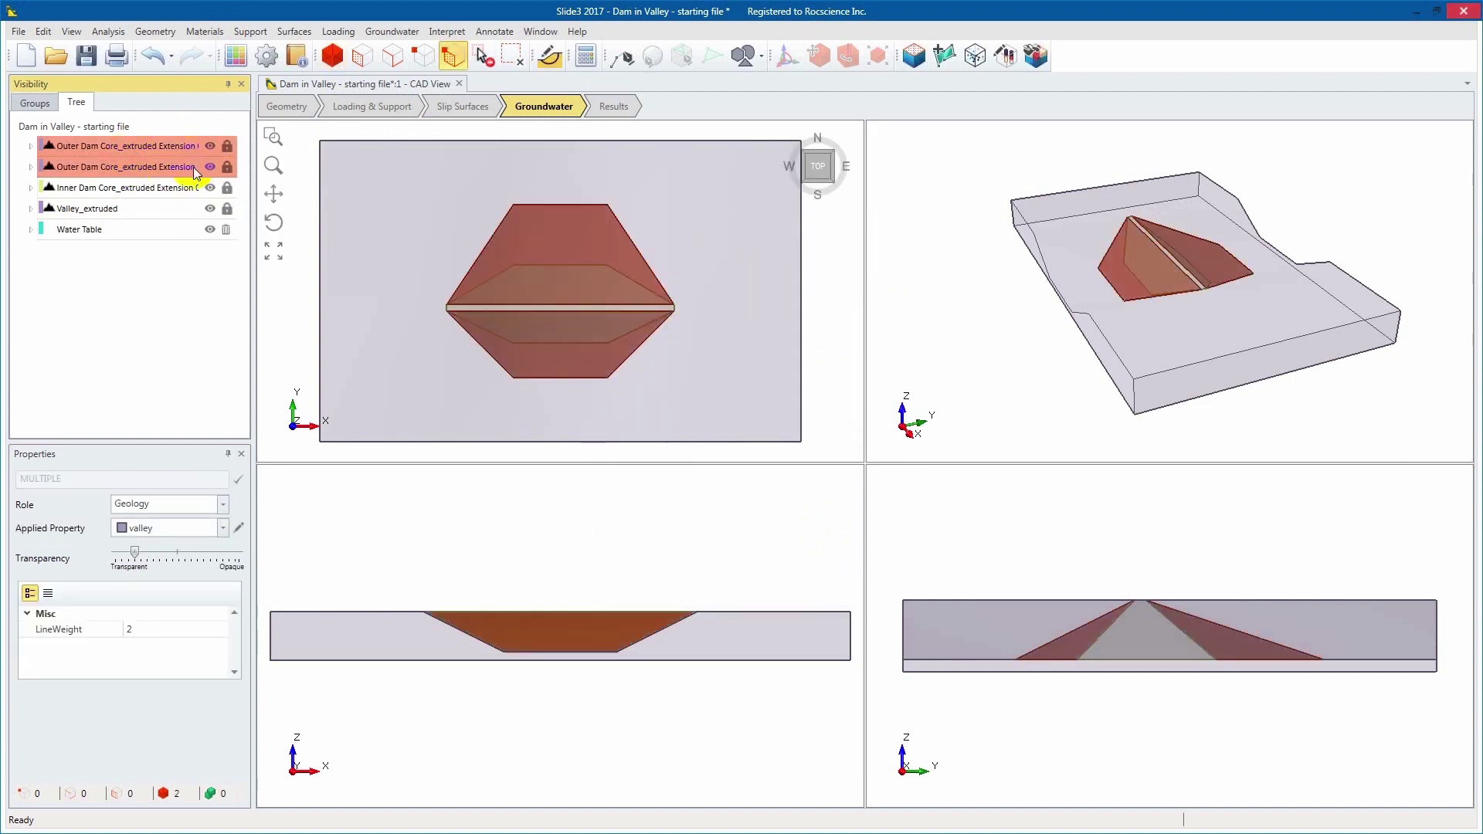
{"action": "left_click", "coordinate": [204, 31]}
{"action": "left_click", "coordinate": [305, 66]}
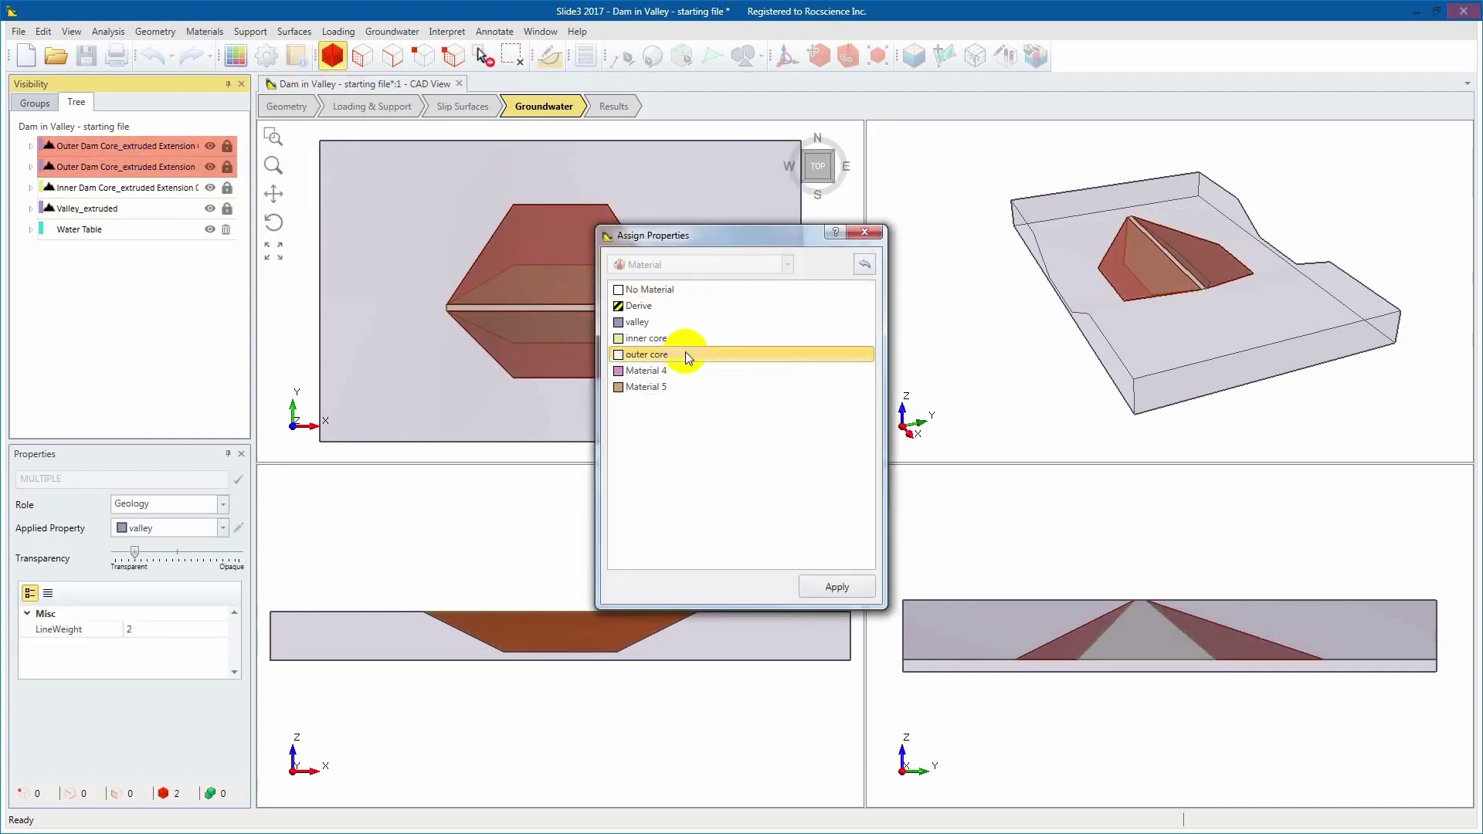
{"action": "left_click", "coordinate": [685, 354]}
{"action": "left_click", "coordinate": [836, 587]}
{"action": "left_click", "coordinate": [864, 232]}
- Review and accept the slip surface options with ellipsoid surfaces, Cuckoo Search and surface altering optimization
{"action": "left_click", "coordinate": [311, 32]}
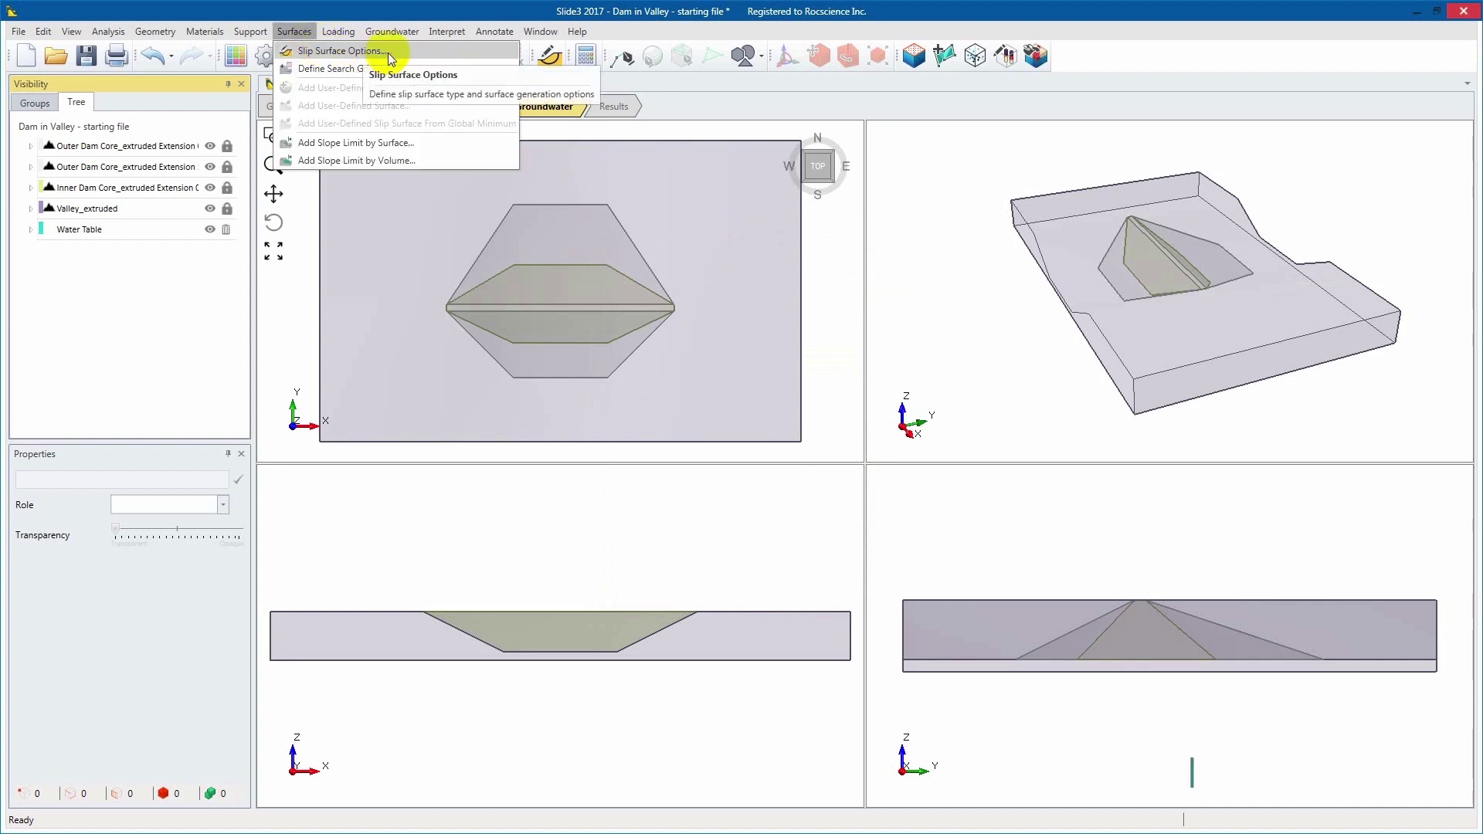
{"action": "left_click", "coordinate": [339, 51]}
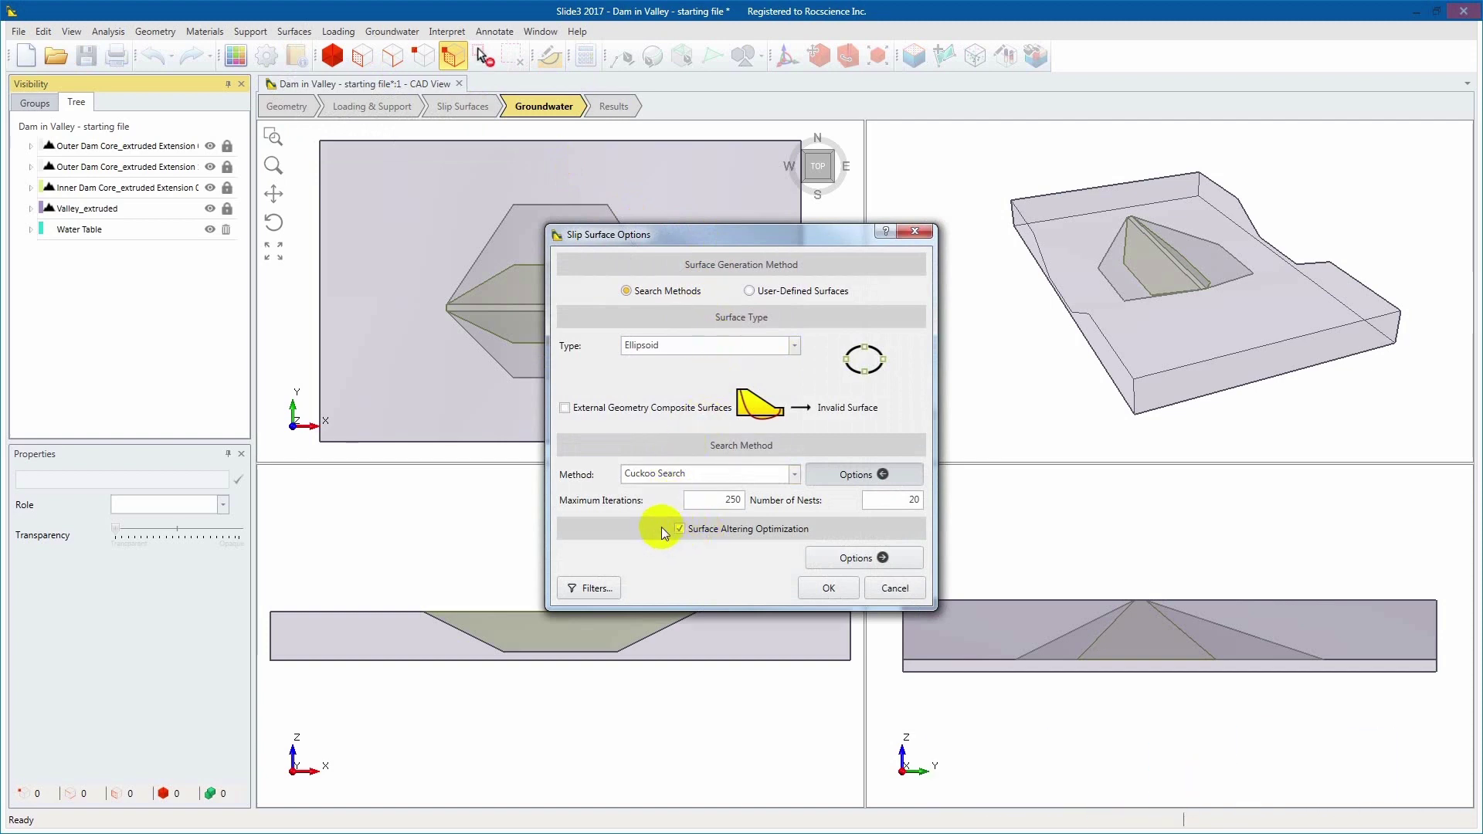
{"action": "left_click", "coordinate": [828, 590]}
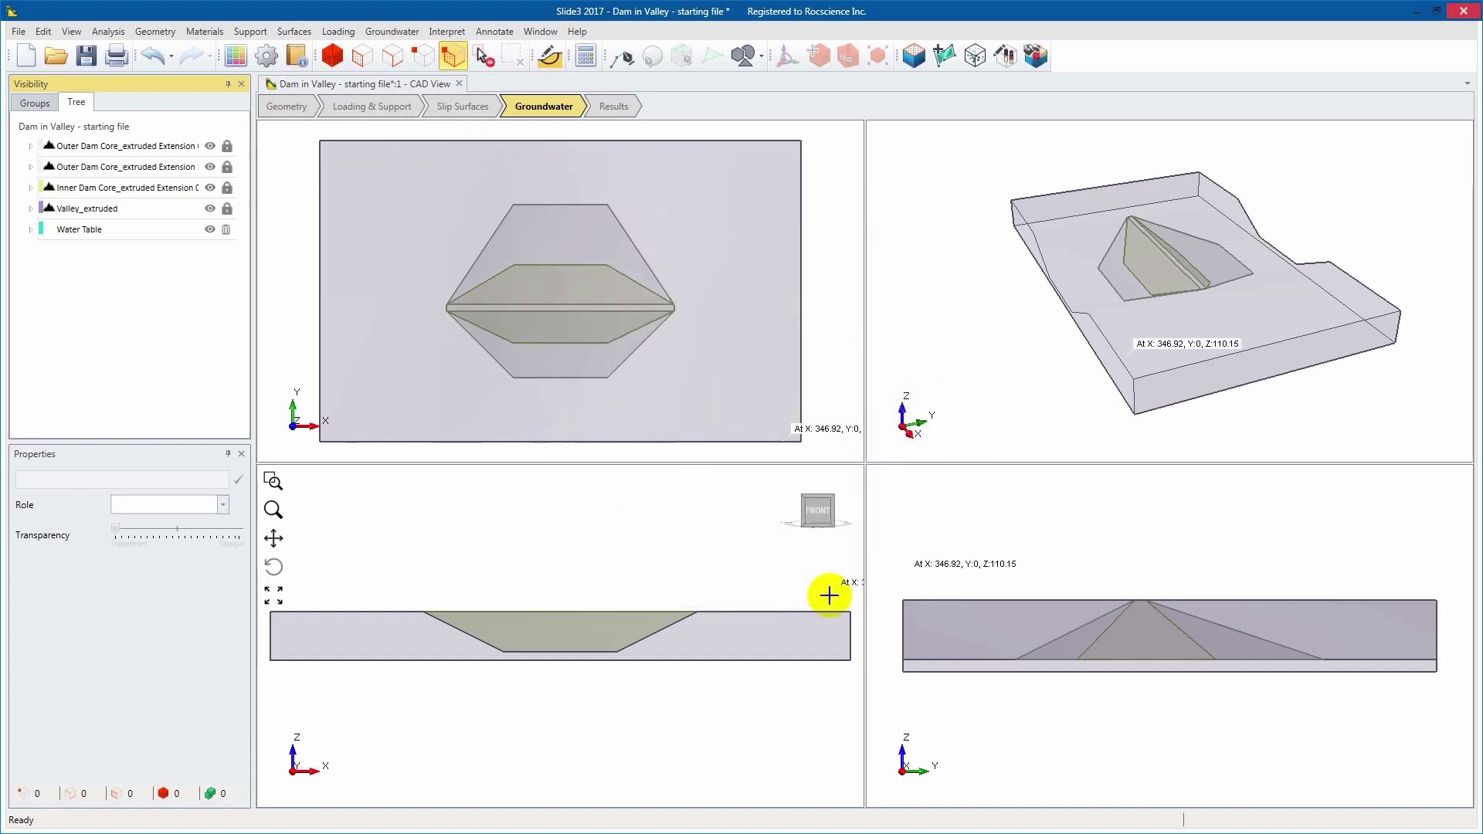
- Compute the slope stability analysis and display its results with the Bishop global minimum slip surface
{"action": "left_click", "coordinate": [585, 61]}
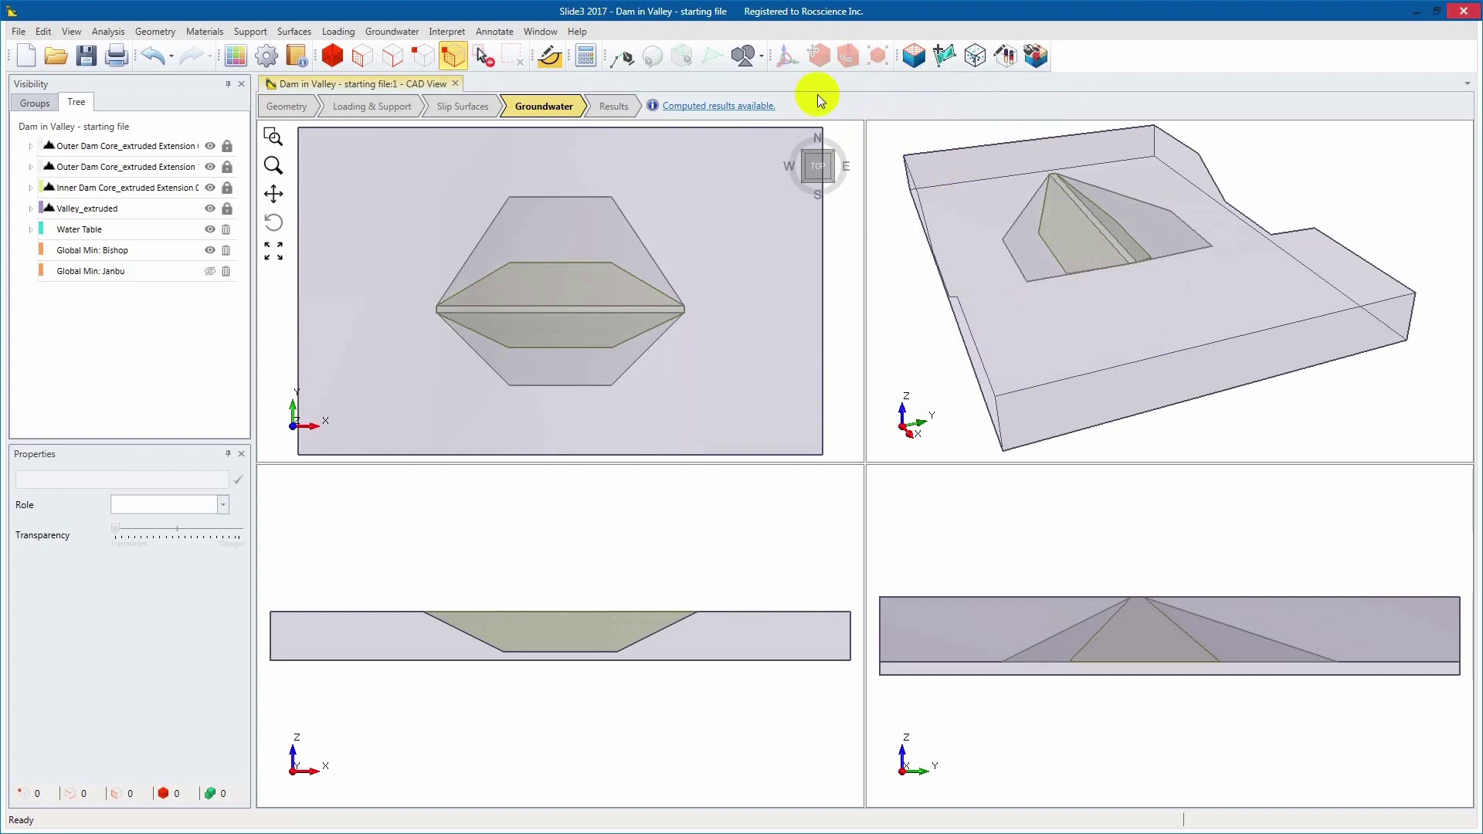
{"action": "left_click", "coordinate": [629, 116]}
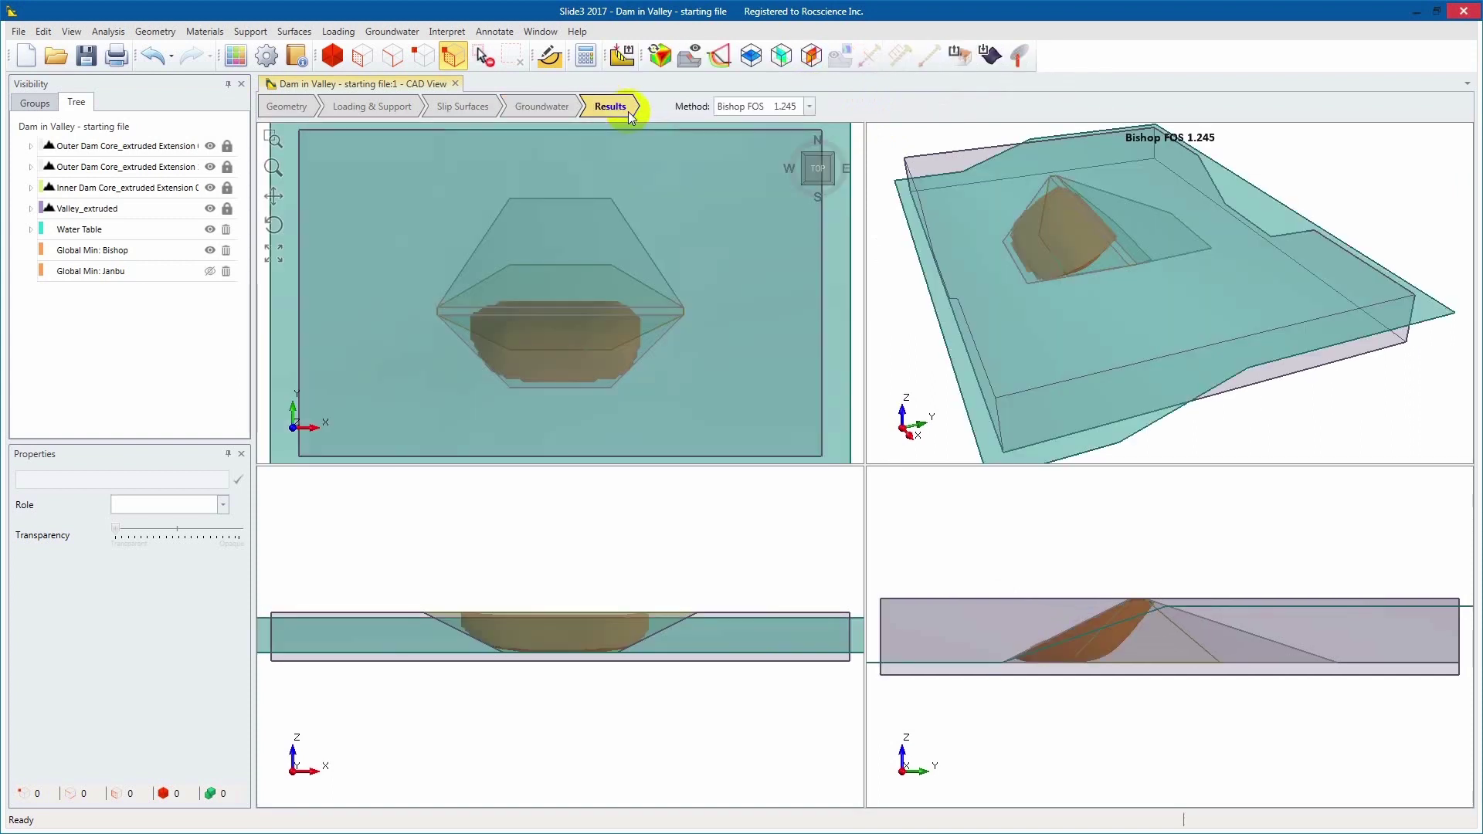
{"action": "mouse_move", "coordinate": [1065, 248]}
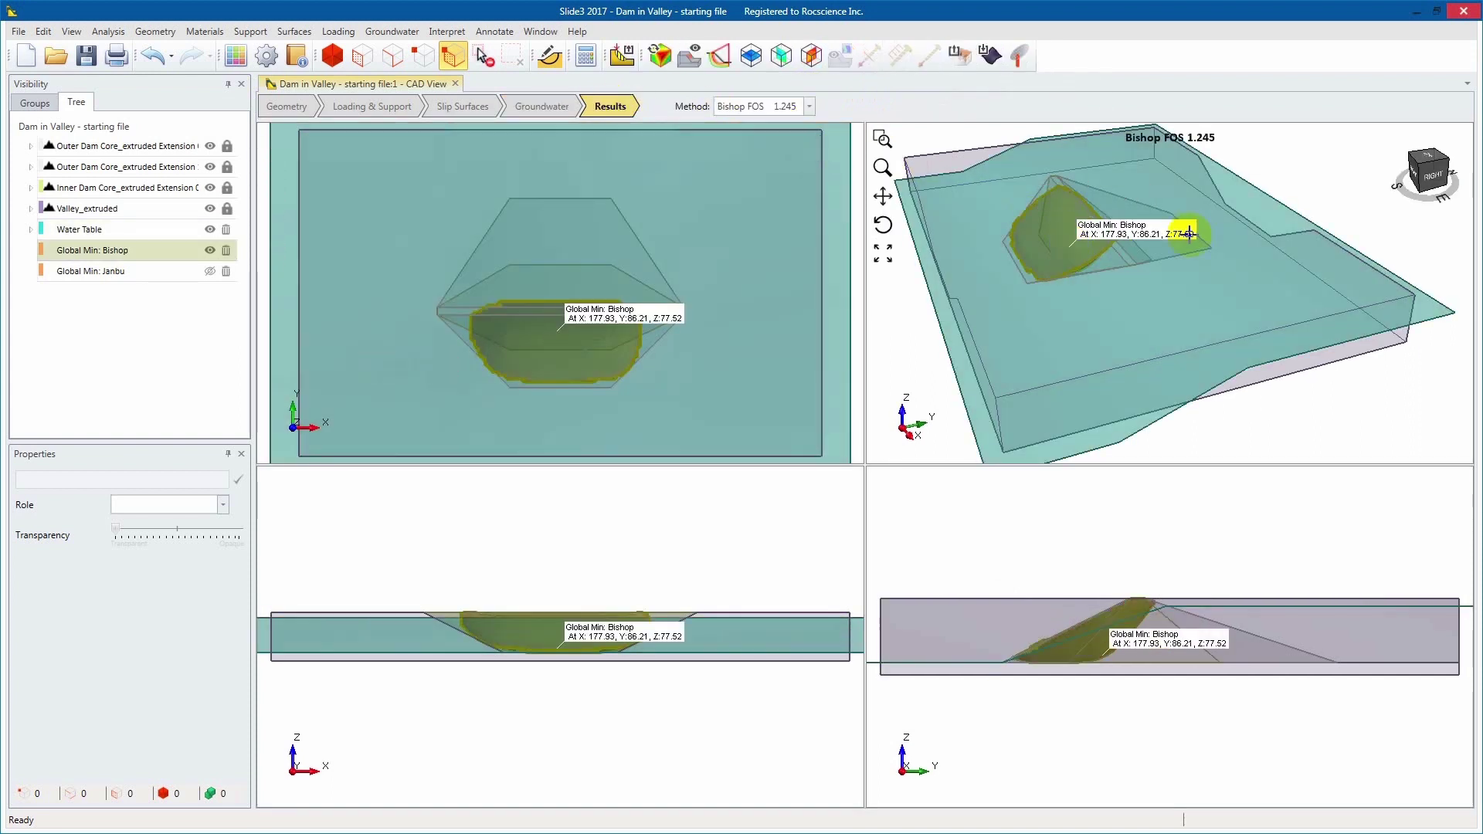
{"action": "left_click", "coordinate": [1431, 164]}
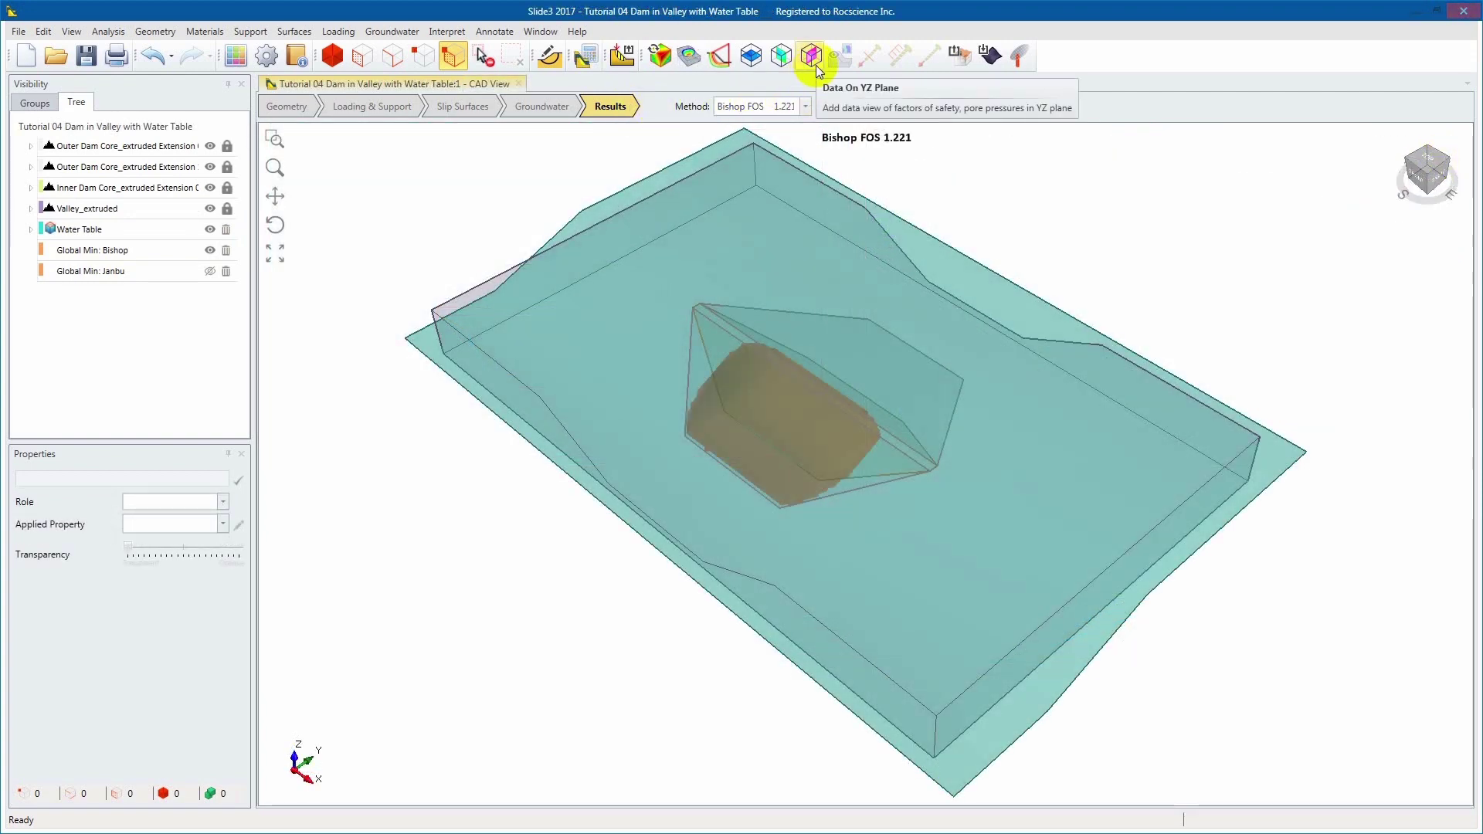
- Add a Factor of Safety contour on a YZ plane and shift its X location back and forth across the dam
{"action": "left_click", "coordinate": [812, 55]}
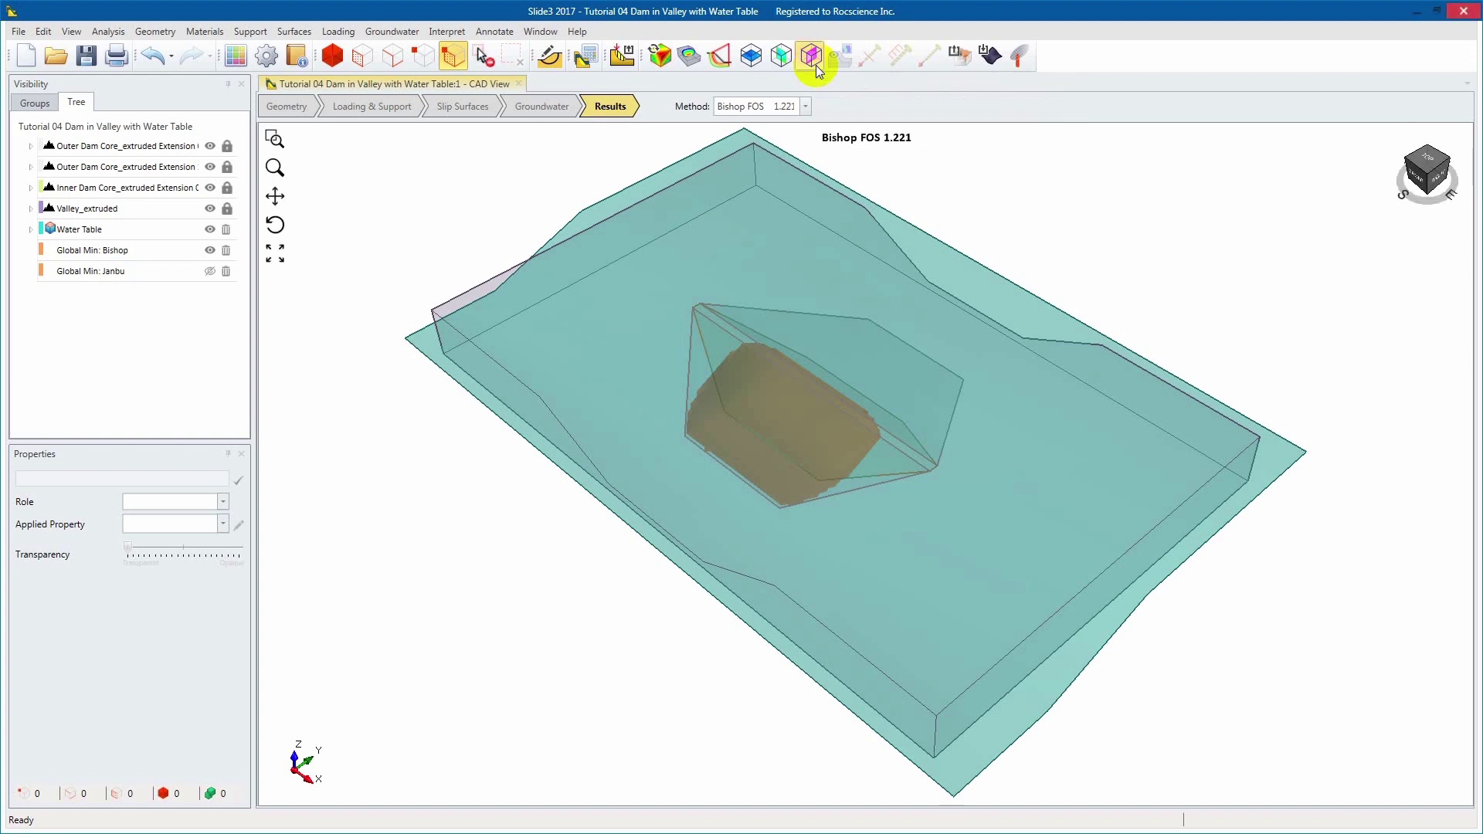
{"action": "left_click_drag", "start_coordinate": [777, 324], "coordinate": [383, 309]}
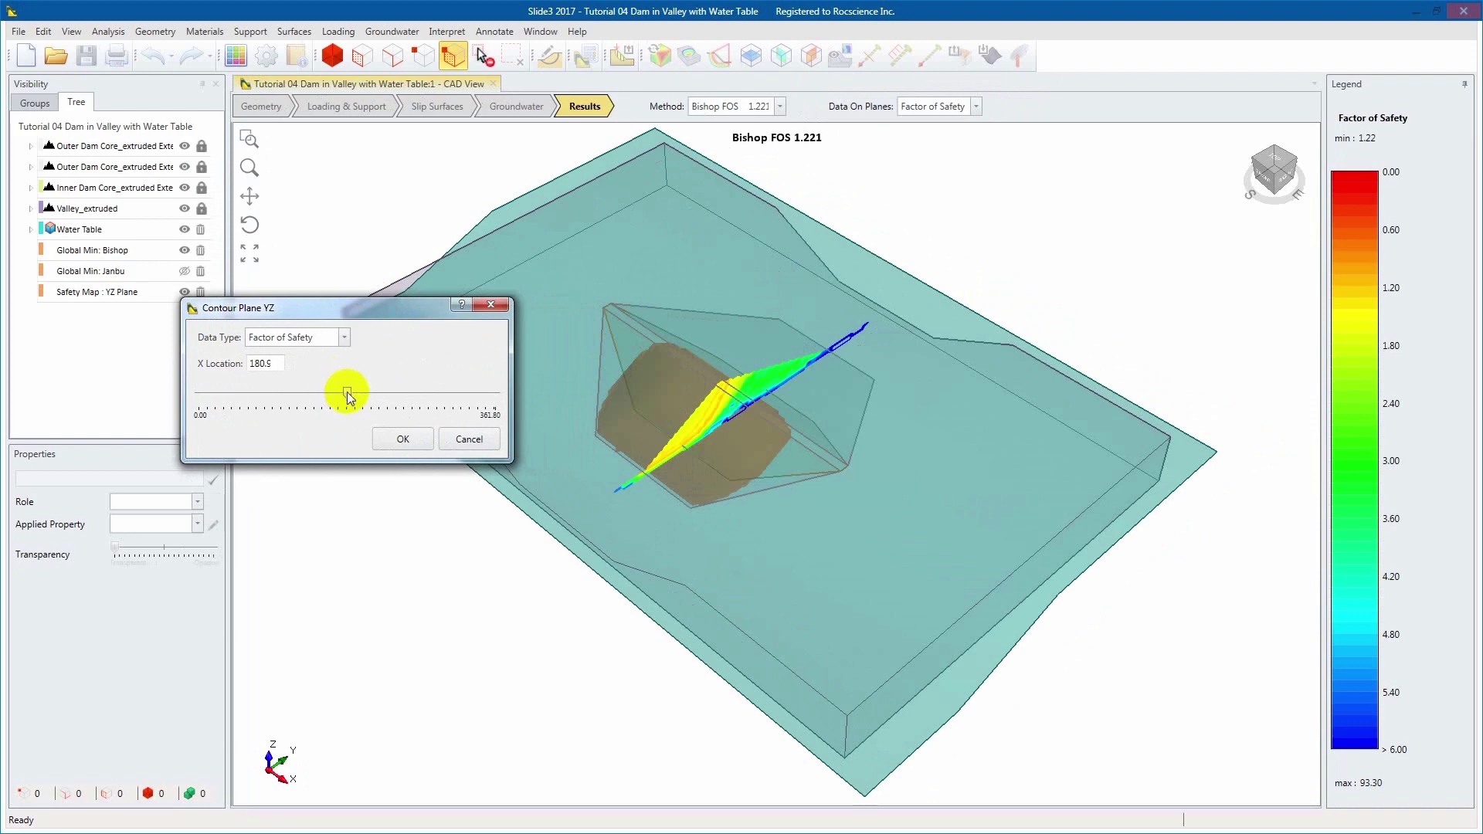
{"action": "left_click_drag", "start_coordinate": [347, 393], "coordinate": [396, 393]}
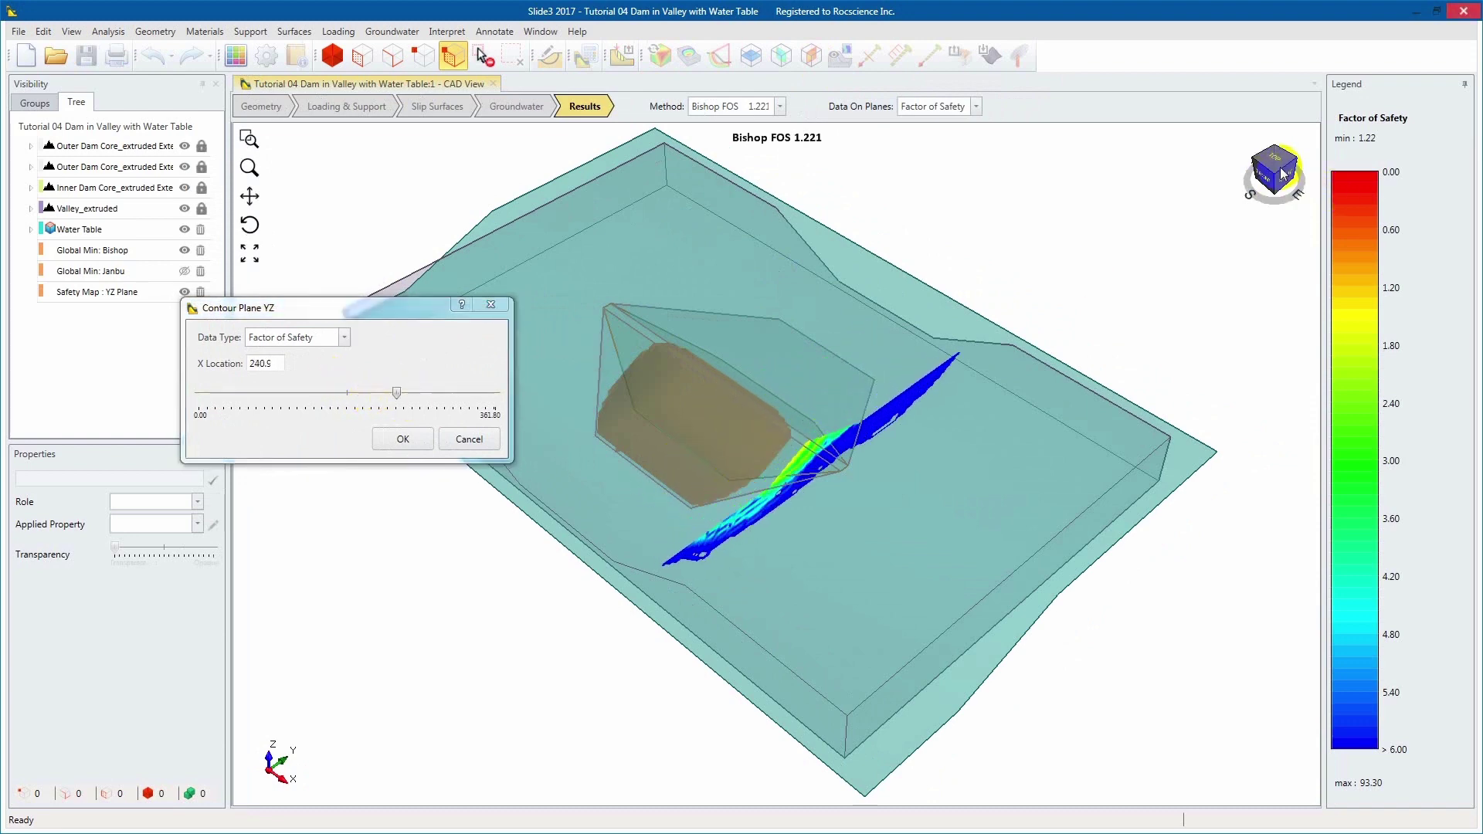
{"action": "left_click_drag", "start_coordinate": [1280, 176], "coordinate": [1275, 157]}
{"action": "left_click_drag", "start_coordinate": [396, 392], "coordinate": [356, 392]}
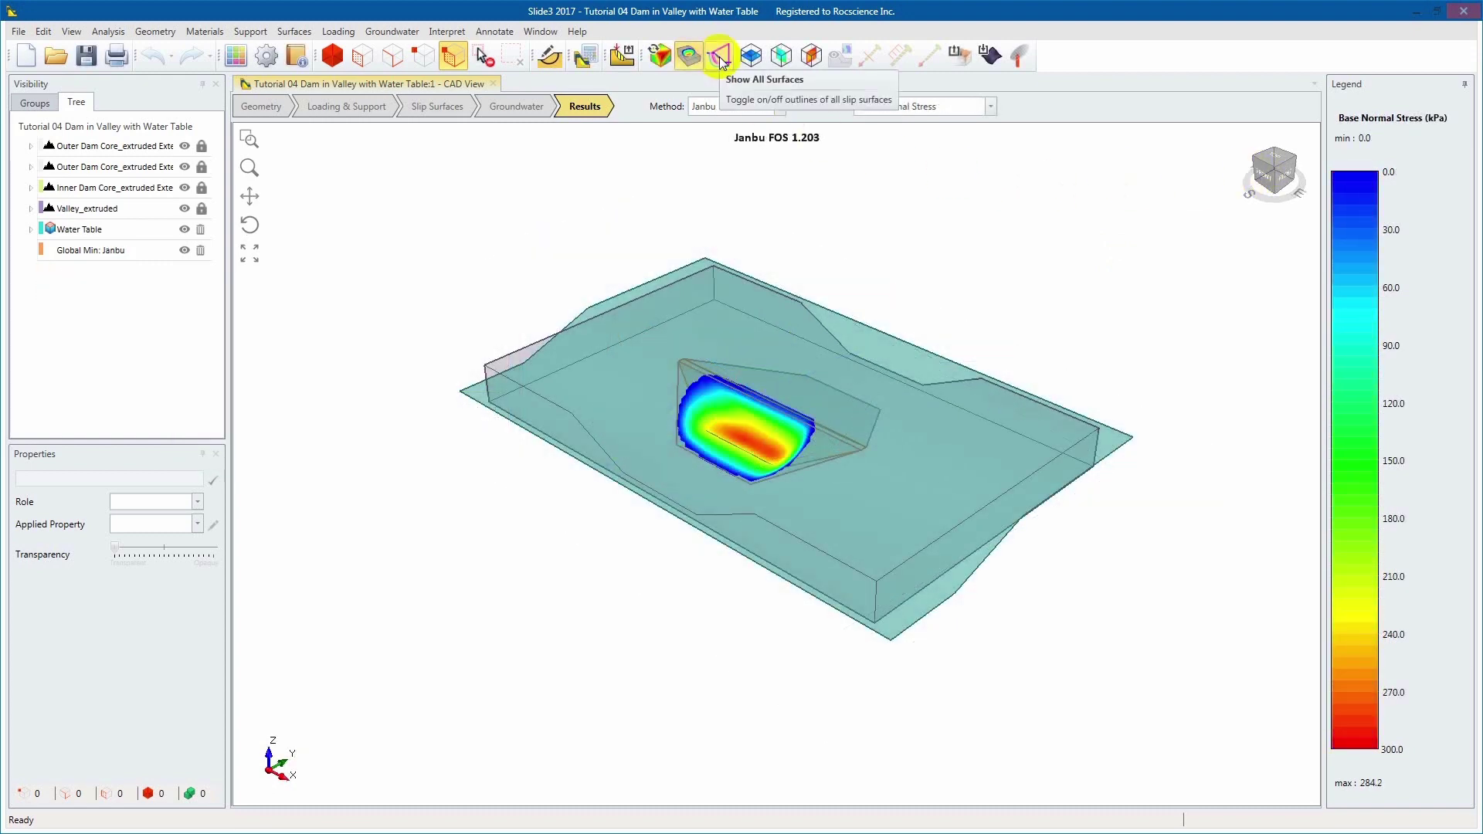
- Show the outlines of all Janbu Cuckoo Search slip surfaces on the model and view them from another angle
{"action": "left_click", "coordinate": [720, 59]}
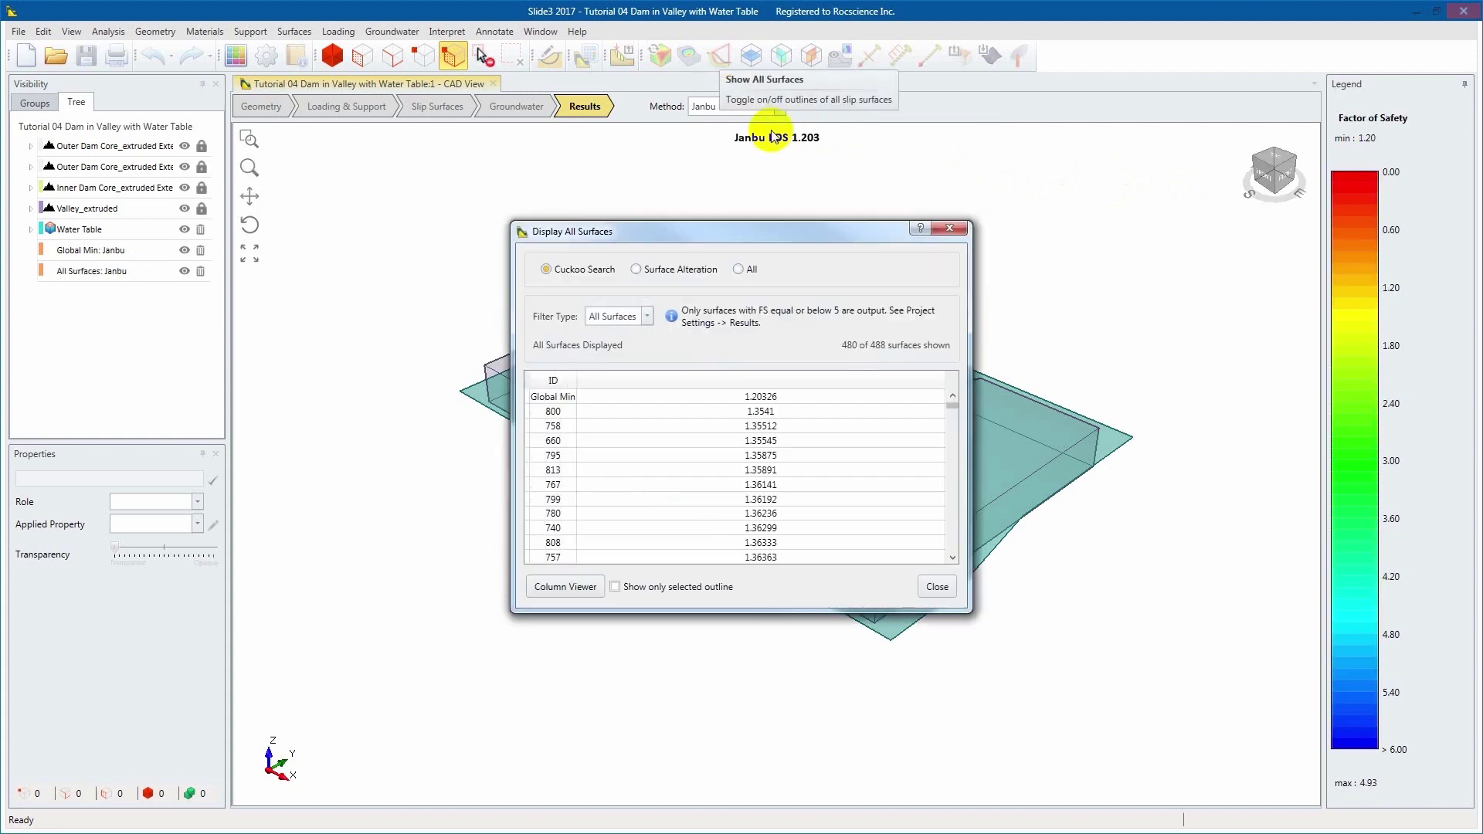
{"action": "left_click_drag", "start_coordinate": [857, 228], "coordinate": [1273, 171]}
{"action": "mouse_move", "coordinate": [1407, 350]}
{"action": "left_mouse_down"}
{"action": "mouse_move", "coordinate": [1406, 487]}
{"action": "mouse_move", "coordinate": [1404, 345]}
{"action": "left_mouse_up"}
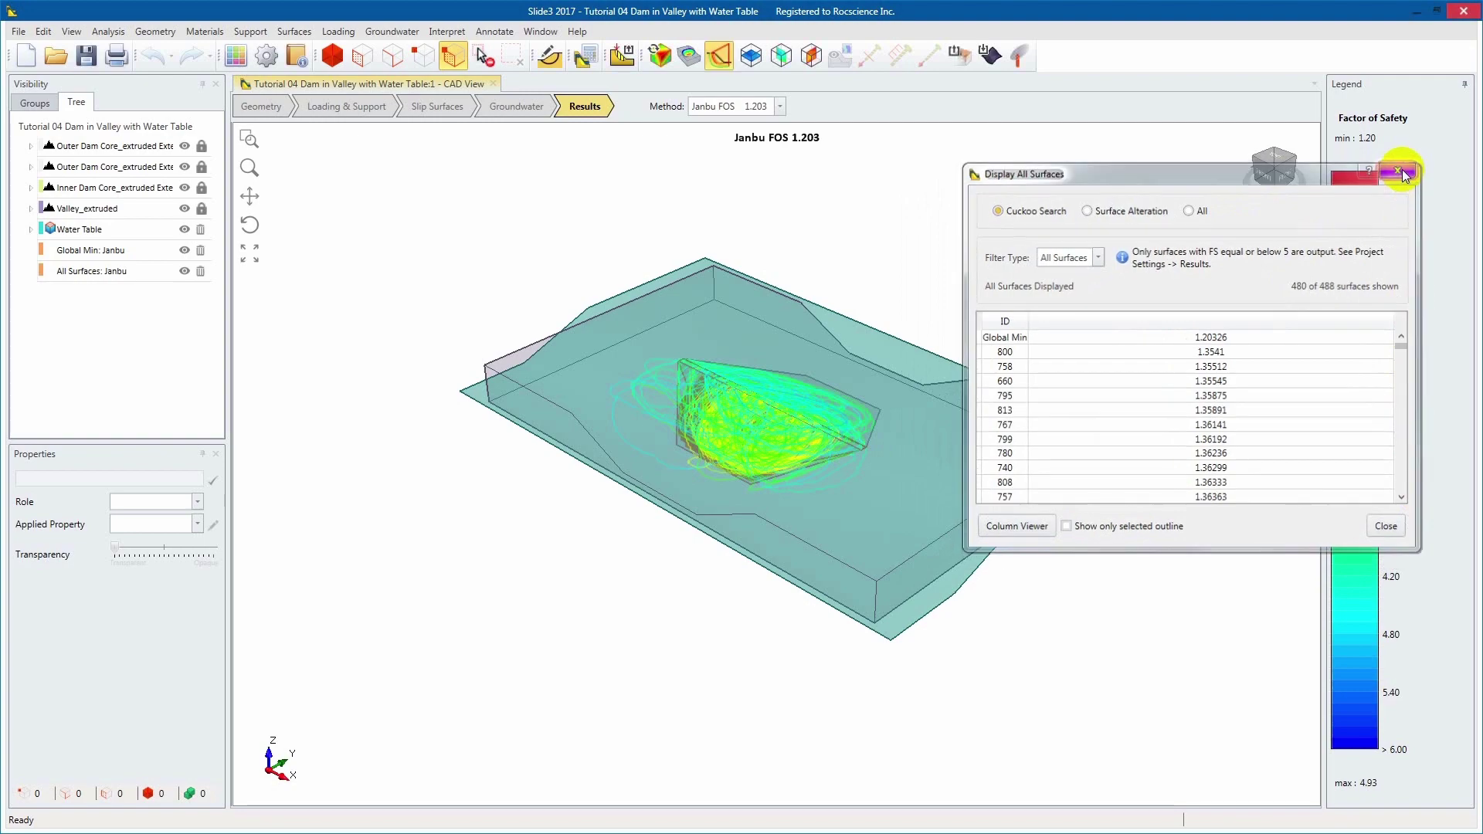
{"action": "left_click", "coordinate": [1401, 170]}
{"action": "left_click", "coordinate": [1306, 159]}
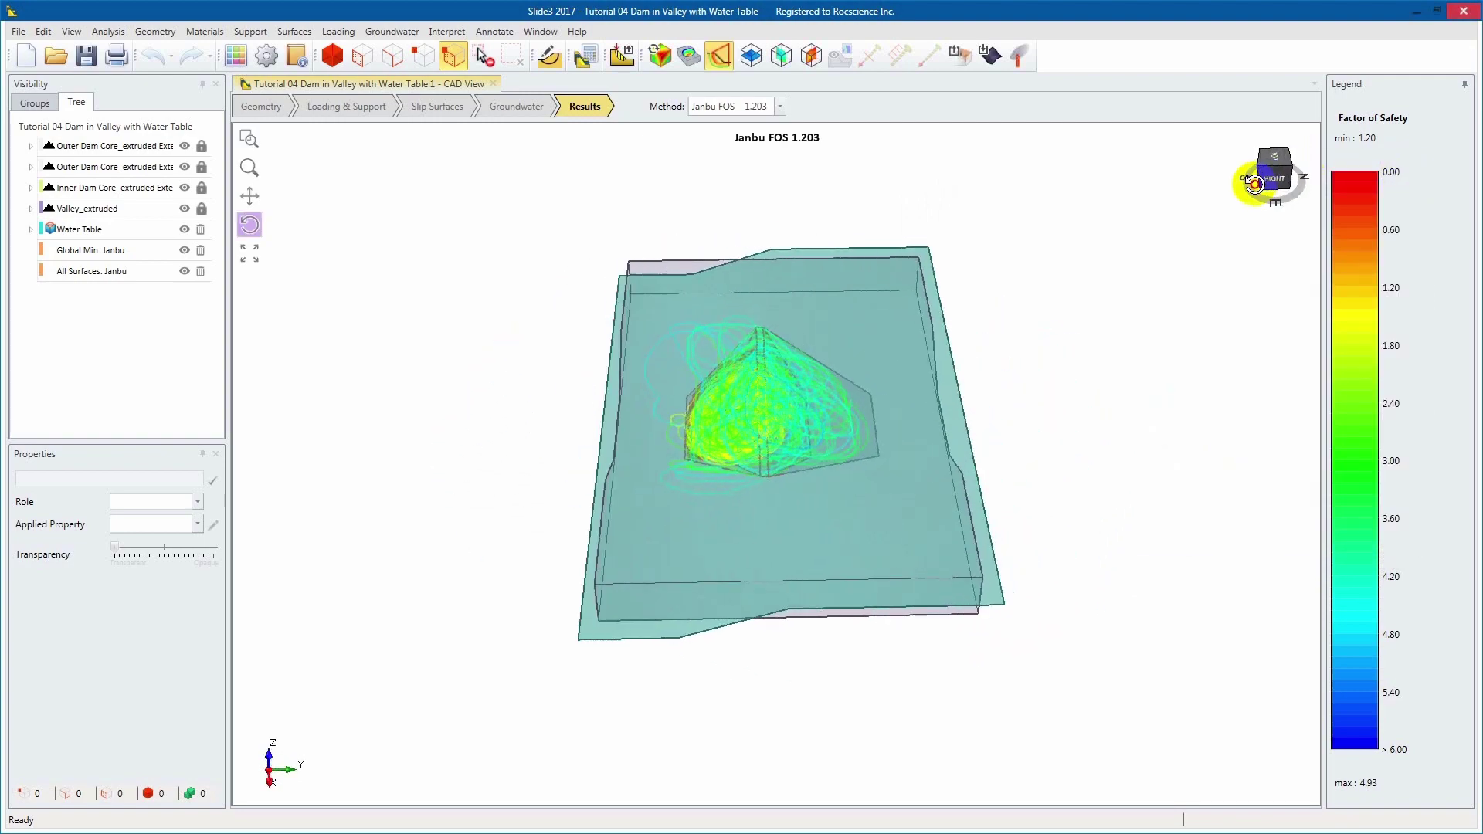